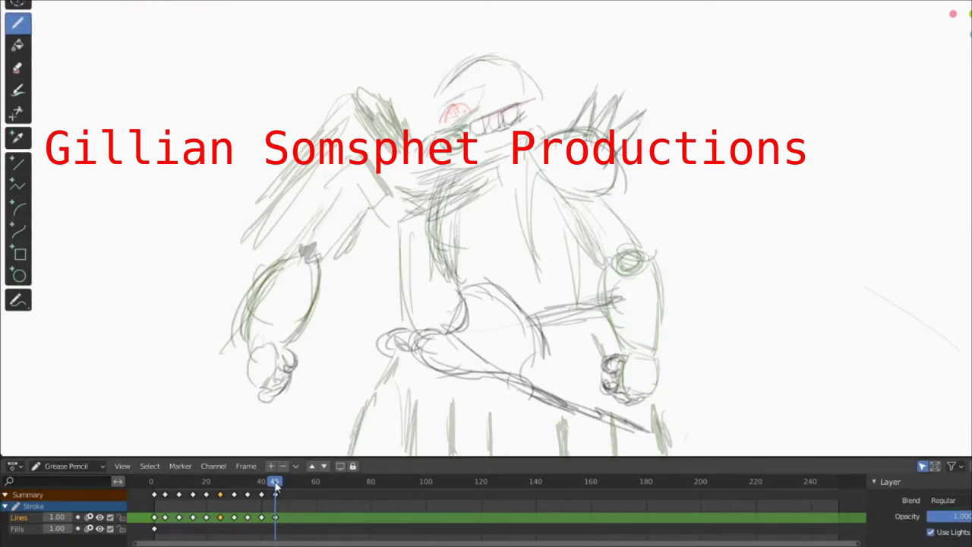
# - Move the playhead back from frame 45 to the blank frame 25
pyautogui.moveTo(275, 486)
pyautogui.mouseDown()
pyautogui.moveTo(202, 485)
pyautogui.moveTo(210, 485)
pyautogui.mouseUp()
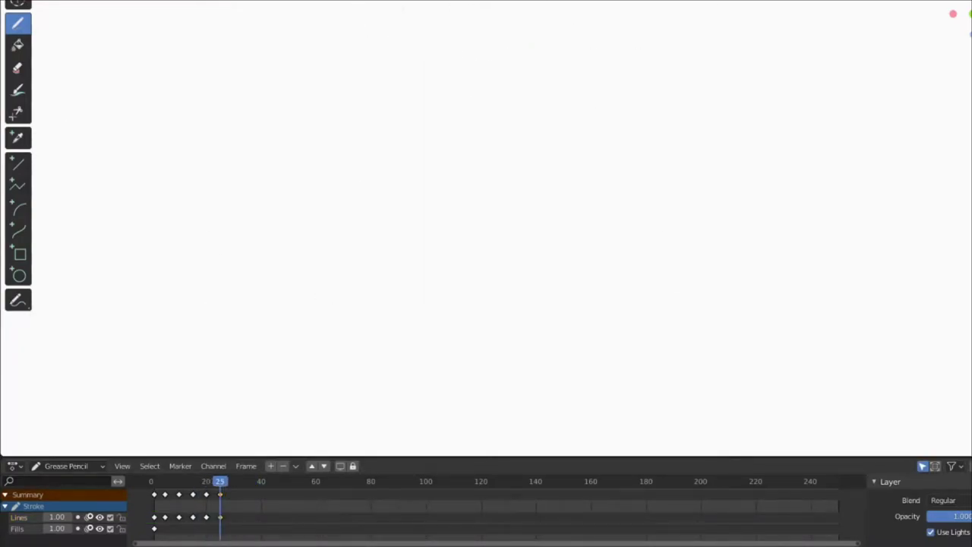
# - Sketch the eye visor, the round red mono-eye and the head sides below it
pyautogui.moveTo(400, 131)
pyautogui.mouseDown()
pyautogui.moveTo(515, 144)
pyautogui.moveTo(547, 123)
pyautogui.mouseUp()
pyautogui.moveTo(385, 179); pyautogui.dragTo(541, 182)
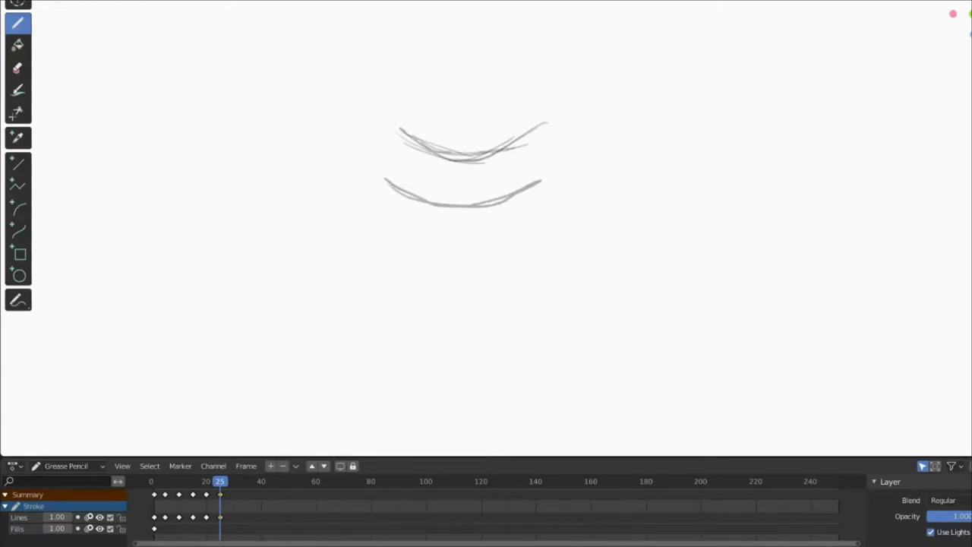
pyautogui.moveTo(422, 204); pyautogui.dragTo(494, 204)
pyautogui.moveTo(389, 125); pyautogui.dragTo(463, 108)
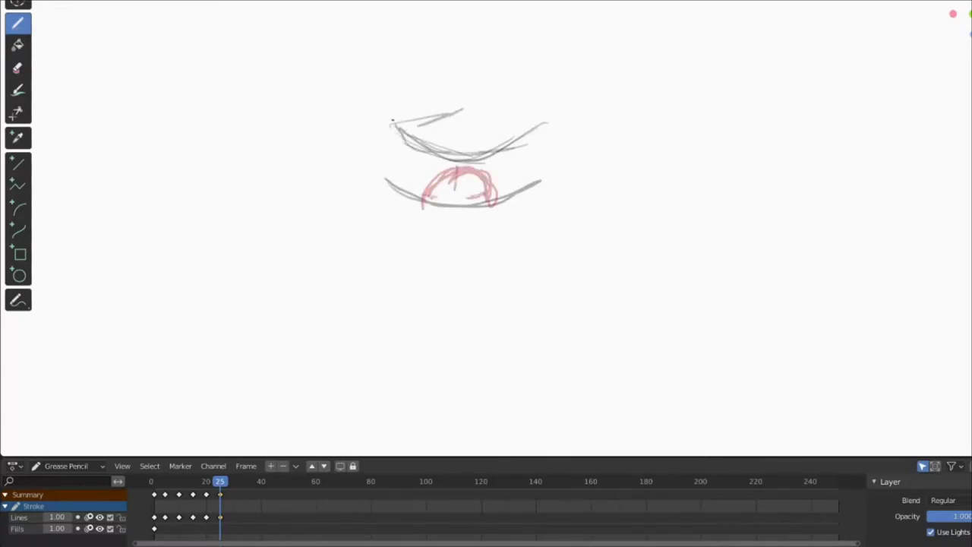
pyautogui.moveTo(388, 104); pyautogui.dragTo(367, 175)
pyautogui.moveTo(552, 122); pyautogui.dragTo(532, 186)
pyautogui.moveTo(445, 207); pyautogui.dragTo(442, 247)
pyautogui.moveTo(352, 179); pyautogui.dragTo(389, 254)
# - Draw the collar and body box, the rounded head top and faint head-side strokes
pyautogui.moveTo(556, 185); pyautogui.dragTo(515, 252)
pyautogui.moveTo(390, 251)
pyautogui.mouseDown()
pyautogui.moveTo(516, 242)
pyautogui.moveTo(378, 296)
pyautogui.moveTo(493, 302)
pyautogui.mouseUp()
pyautogui.moveTo(550, 243); pyautogui.dragTo(501, 284)
pyautogui.moveTo(388, 254); pyautogui.dragTo(348, 247)
pyautogui.moveTo(347, 251); pyautogui.dragTo(373, 302)
pyautogui.moveTo(380, 99)
pyautogui.mouseDown()
pyautogui.moveTo(547, 114)
pyautogui.moveTo(543, 125)
pyautogui.mouseUp()
pyautogui.moveTo(351, 136); pyautogui.dragTo(356, 239)
pyautogui.moveTo(558, 122); pyautogui.dragTo(536, 255)
# - Draw the torso's sides, long top line and bottom marks
pyautogui.moveTo(297, 285); pyautogui.dragTo(278, 420)
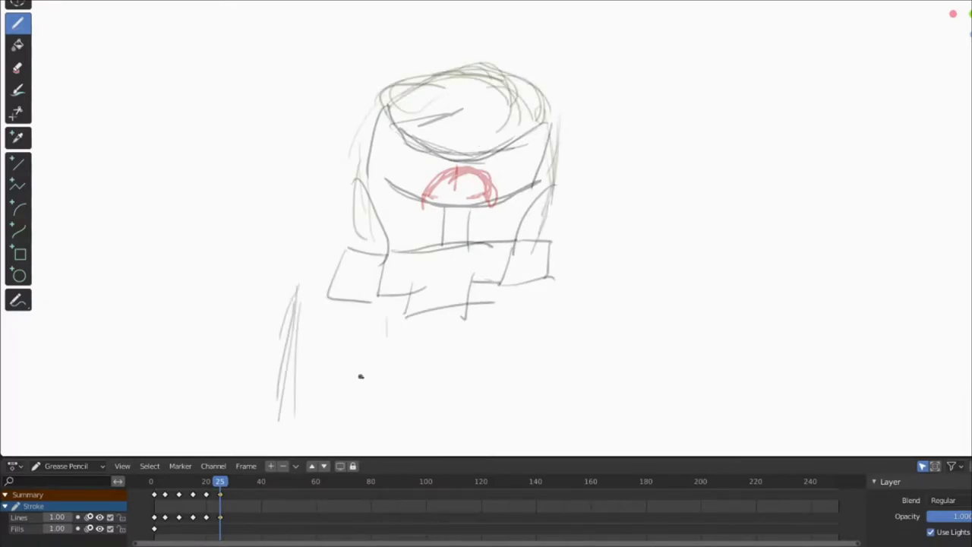
pyautogui.moveTo(302, 346); pyautogui.dragTo(581, 323)
pyautogui.moveTo(582, 325)
pyautogui.mouseDown()
pyautogui.moveTo(584, 389)
pyautogui.moveTo(502, 422)
pyautogui.mouseUp()
pyautogui.moveTo(304, 410); pyautogui.dragTo(384, 429)
pyautogui.moveTo(695, 230)
pyautogui.mouseDown()
pyautogui.moveTo(653, 246)
pyautogui.moveTo(824, 365)
pyautogui.mouseUp()
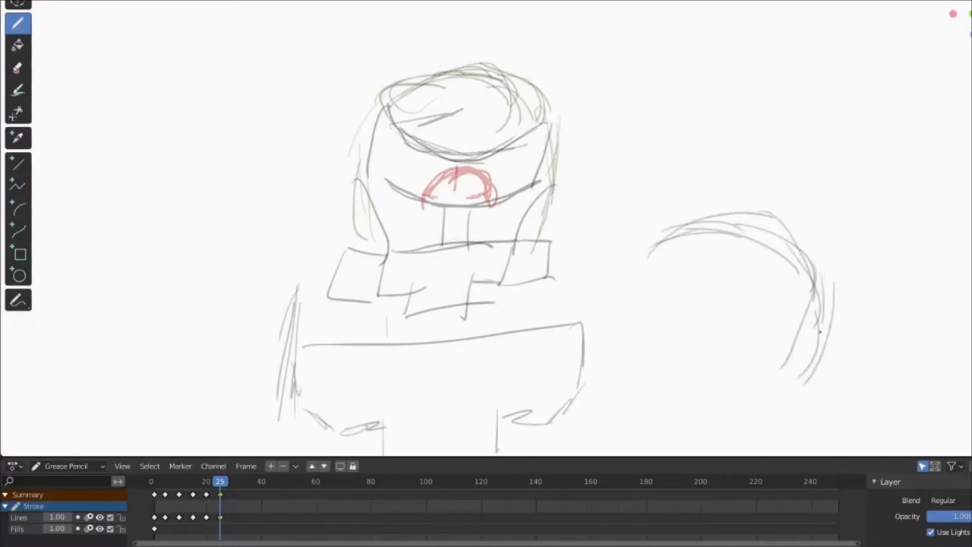
# - Draw the rounded right shoulder arc with spikes across it
pyautogui.moveTo(831, 281); pyautogui.dragTo(768, 389)
pyautogui.moveTo(805, 189); pyautogui.dragTo(729, 262)
pyautogui.moveTo(793, 158); pyautogui.dragTo(729, 232)
pyautogui.moveTo(864, 198); pyautogui.dragTo(790, 296)
# - Add left shoulder hatching, a tilted box, helmet and arm segments, and the large spiked shoulder
pyautogui.moveTo(103, 133); pyautogui.dragTo(232, 202)
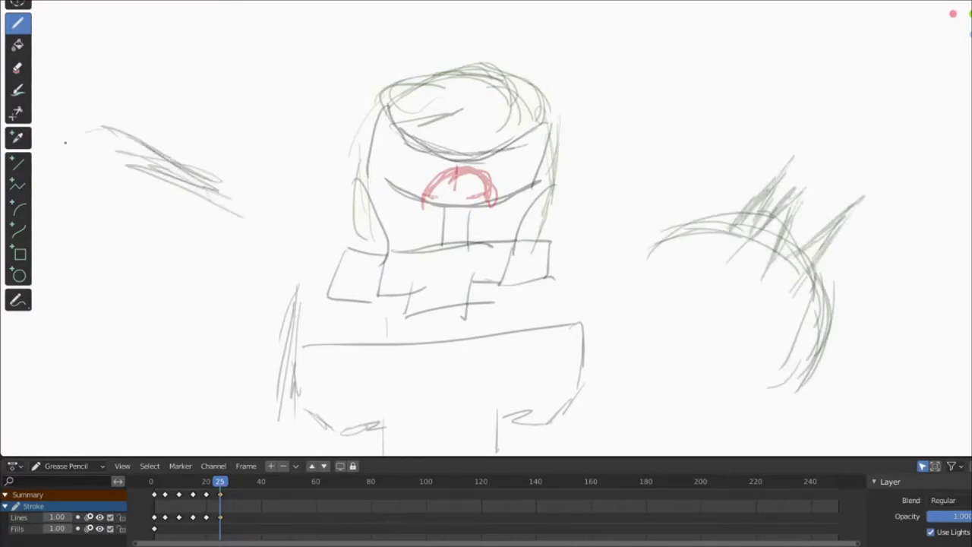
pyautogui.moveTo(31, 148)
pyautogui.mouseDown()
pyautogui.moveTo(163, 152)
pyautogui.moveTo(237, 220)
pyautogui.mouseUp()
pyautogui.moveTo(85, 213)
pyautogui.mouseDown()
pyautogui.moveTo(209, 281)
pyautogui.moveTo(194, 281)
pyautogui.mouseUp()
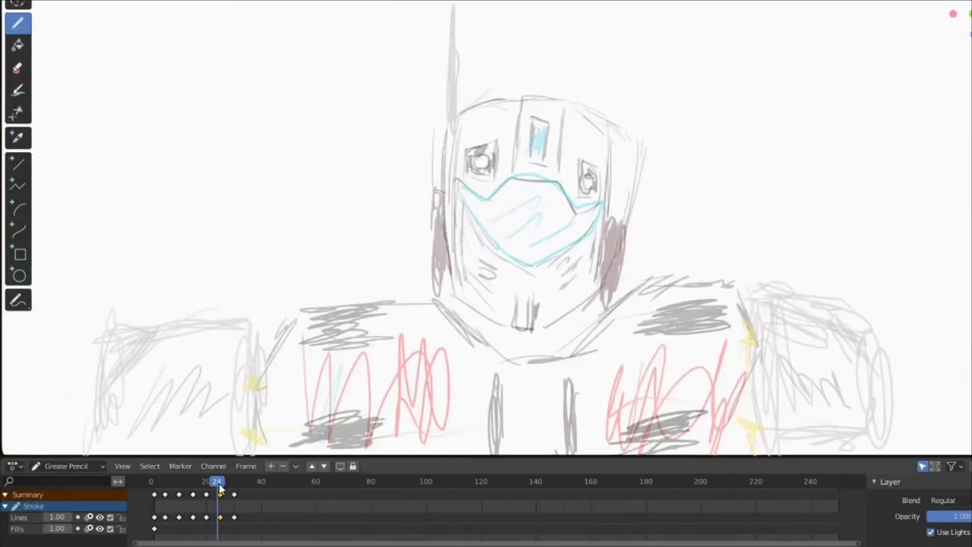
pyautogui.moveTo(573, 122); pyautogui.dragTo(641, 163)
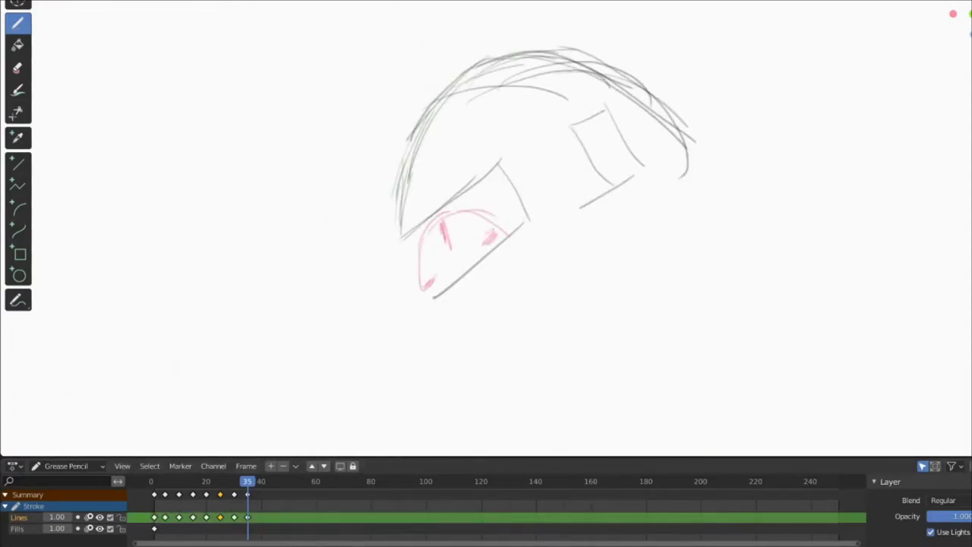
pyautogui.moveTo(699, 182); pyautogui.dragTo(455, 319)
pyautogui.moveTo(877, 190)
pyautogui.mouseDown()
pyautogui.moveTo(835, 258)
pyautogui.moveTo(608, 425)
pyautogui.mouseUp()
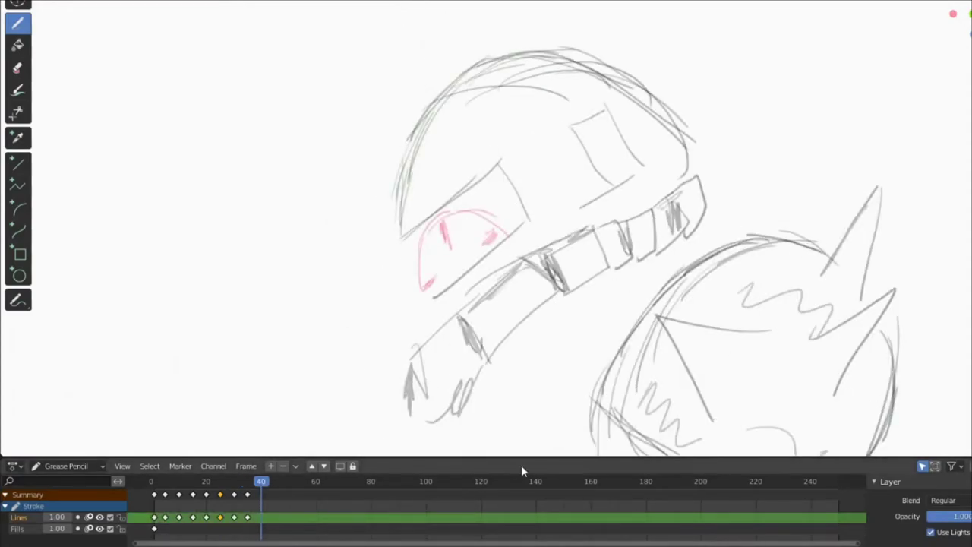
# - Begin a new pose on a blank frame with first strokes and a long tail curve
pyautogui.moveTo(395, 256); pyautogui.dragTo(596, 123)
pyautogui.moveTo(520, 258); pyautogui.dragTo(532, 357)
pyautogui.moveTo(592, 259); pyautogui.dragTo(641, 349)
pyautogui.moveTo(615, 308); pyautogui.dragTo(490, 414)
pyautogui.moveTo(565, 372); pyautogui.dragTo(608, 440)
# - Sketch the new pose's tall body box, left legs and lower-leg hatching
pyautogui.moveTo(600, 159); pyautogui.dragTo(661, 364)
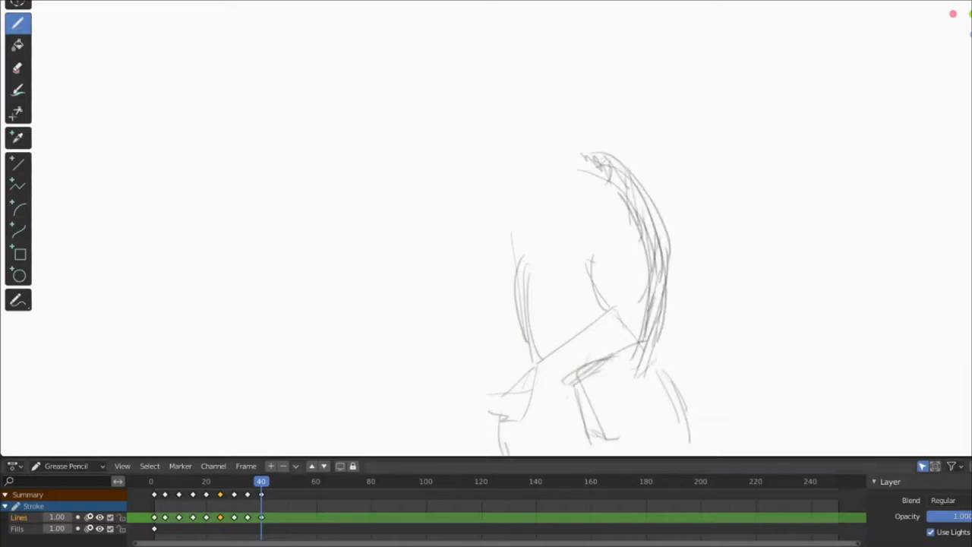
pyautogui.moveTo(463, 7); pyautogui.dragTo(456, 228)
pyautogui.moveTo(319, 98); pyautogui.dragTo(600, 72)
pyautogui.moveTo(349, 220)
pyautogui.mouseDown()
pyautogui.moveTo(302, 334)
pyautogui.moveTo(341, 448)
pyautogui.mouseUp()
pyautogui.moveTo(395, 345); pyautogui.dragTo(448, 444)
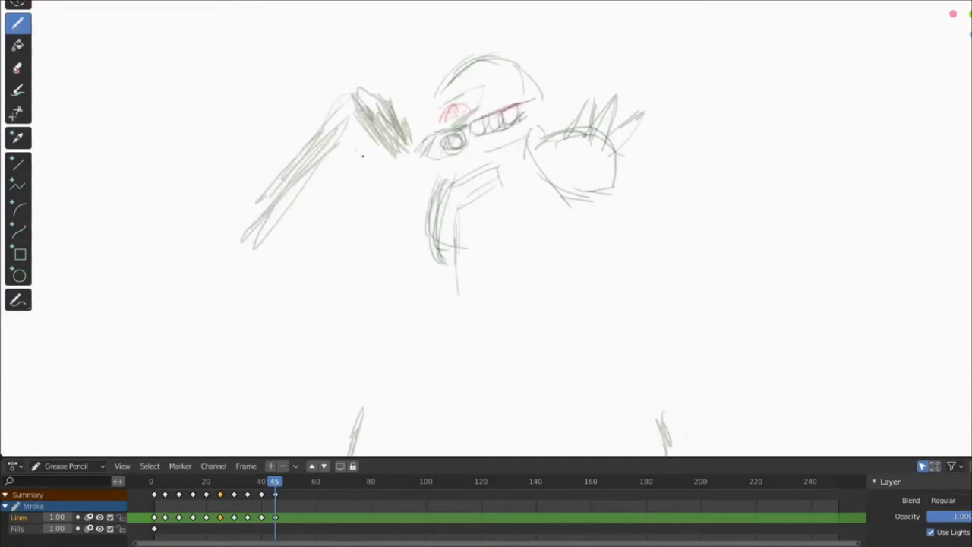
# - Sketch another figure's wing, torso, resting leg, and right arm with hand
pyautogui.moveTo(357, 152); pyautogui.dragTo(273, 281)
pyautogui.moveTo(455, 289); pyautogui.dragTo(540, 380)
pyautogui.moveTo(414, 334); pyautogui.dragTo(649, 433)
pyautogui.moveTo(555, 197); pyautogui.dragTo(653, 274)
pyautogui.moveTo(608, 258); pyautogui.dragTo(644, 392)
pyautogui.moveTo(599, 357); pyautogui.dragTo(645, 402)
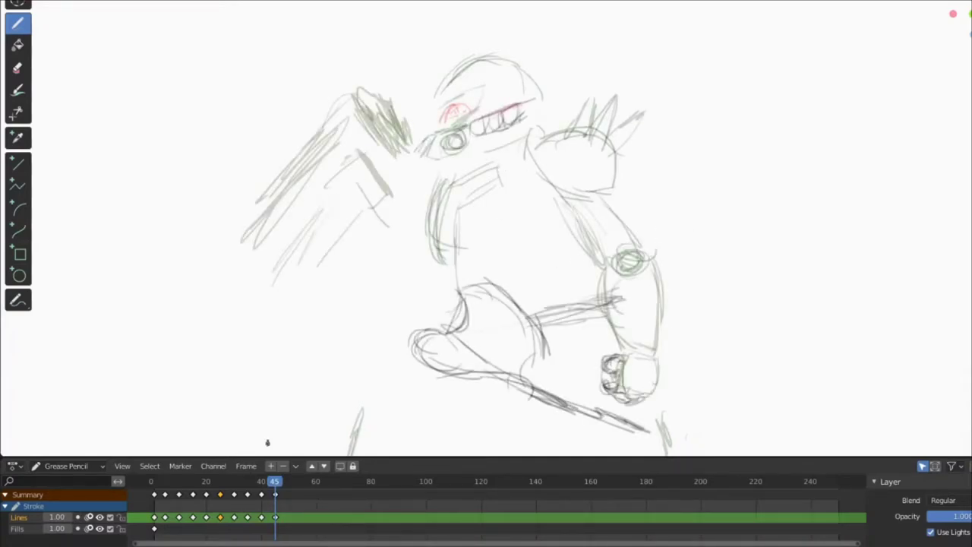
# - Add the figure's left arm, torso and lower-leg lines, and the board beneath it
pyautogui.moveTo(304, 258); pyautogui.dragTo(228, 349)
pyautogui.moveTo(531, 163); pyautogui.dragTo(539, 281)
pyautogui.moveTo(410, 387); pyautogui.dragTo(403, 456)
pyautogui.moveTo(259, 350); pyautogui.dragTo(296, 402)
pyautogui.moveTo(379, 349); pyautogui.dragTo(417, 326)
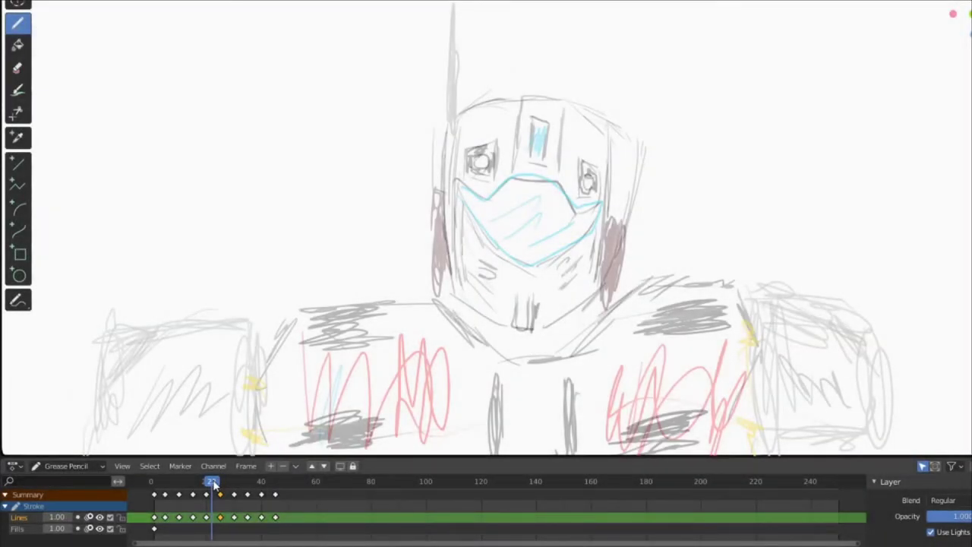
# - Scrub the timeline to review earlier drawings in the animation
pyautogui.moveTo(215, 484)
pyautogui.mouseDown()
pyautogui.moveTo(215, 495)
pyautogui.moveTo(290, 495)
pyautogui.mouseUp()
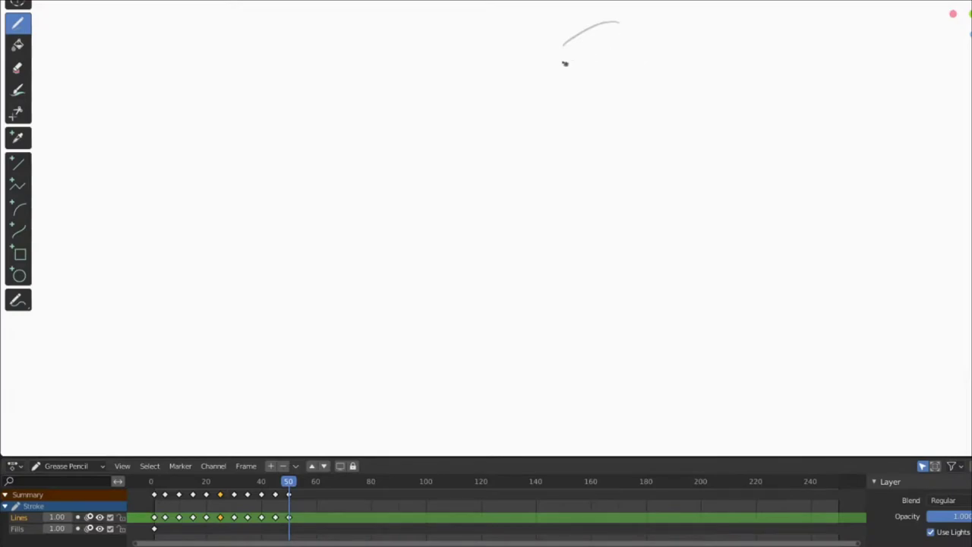
# - Draw the helmet arc, visor line, head edges and details, and the pipe's start toward the shoulder
pyautogui.moveTo(595, 25); pyautogui.dragTo(561, 54)
pyautogui.moveTo(592, 45); pyautogui.dragTo(564, 61)
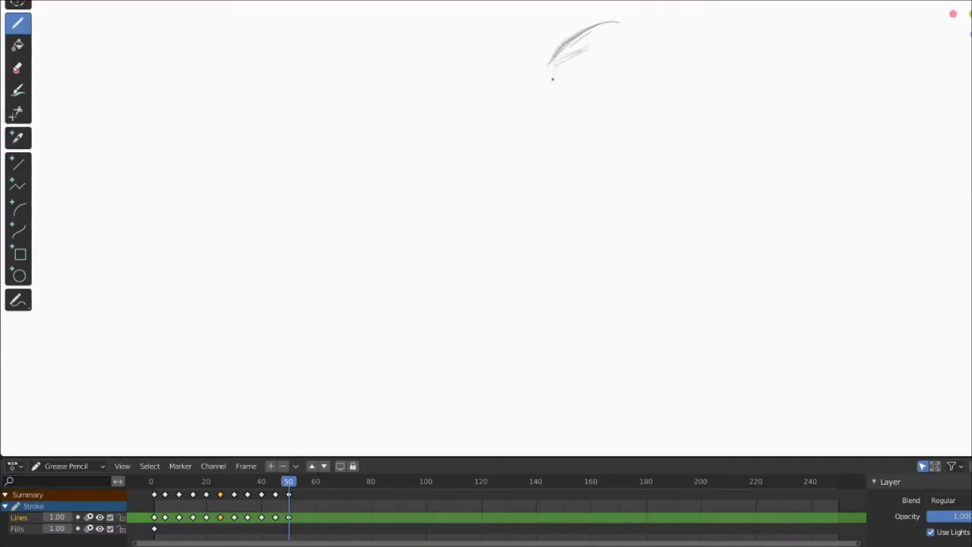
pyautogui.moveTo(551, 64); pyautogui.dragTo(545, 82)
pyautogui.moveTo(609, 50); pyautogui.dragTo(600, 58)
pyautogui.moveTo(555, 87); pyautogui.dragTo(564, 100)
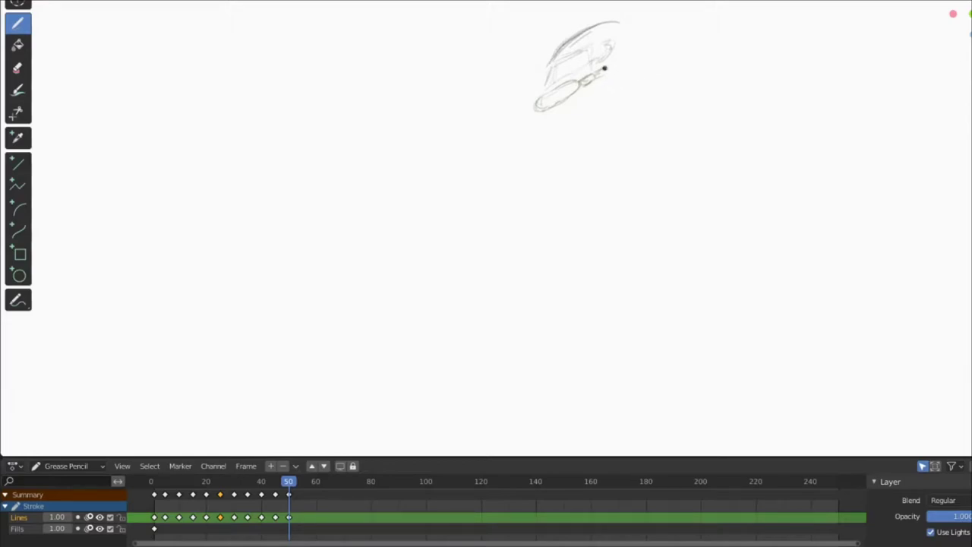
pyautogui.moveTo(606, 66); pyautogui.dragTo(612, 65)
pyautogui.moveTo(605, 88)
pyautogui.mouseDown()
pyautogui.moveTo(663, 63)
pyautogui.moveTo(683, 79)
pyautogui.mouseUp()
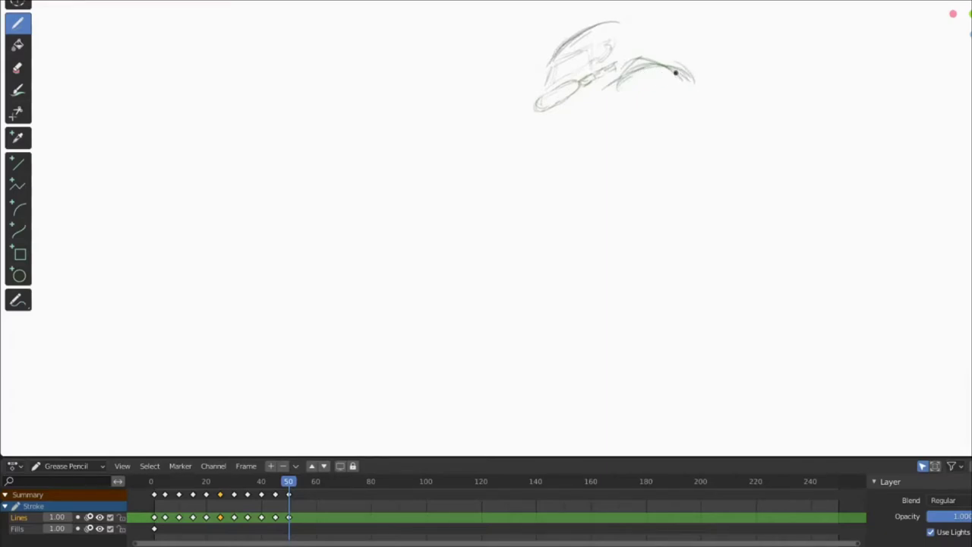
# - Draw the A-shaped shoulder spikes, then close and thicken the round shoulder outline
pyautogui.moveTo(675, 72)
pyautogui.mouseDown()
pyautogui.moveTo(707, 33)
pyautogui.moveTo(662, 73)
pyautogui.moveTo(705, 36)
pyautogui.moveTo(686, 82)
pyautogui.mouseUp()
pyautogui.moveTo(707, 31)
pyautogui.mouseDown()
pyautogui.moveTo(679, 91)
pyautogui.moveTo(691, 107)
pyautogui.moveTo(697, 82)
pyautogui.moveTo(731, 71)
pyautogui.moveTo(703, 94)
pyautogui.mouseUp()
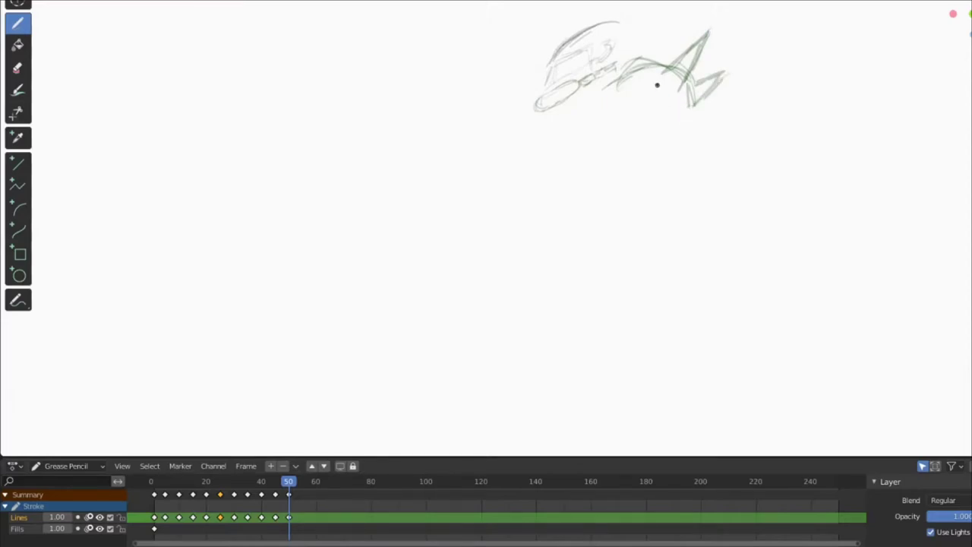
pyautogui.moveTo(645, 76)
pyautogui.mouseDown()
pyautogui.moveTo(664, 85)
pyautogui.moveTo(648, 99)
pyautogui.mouseUp()
pyautogui.moveTo(627, 74)
pyautogui.mouseDown()
pyautogui.moveTo(612, 108)
pyautogui.moveTo(612, 96)
pyautogui.mouseUp()
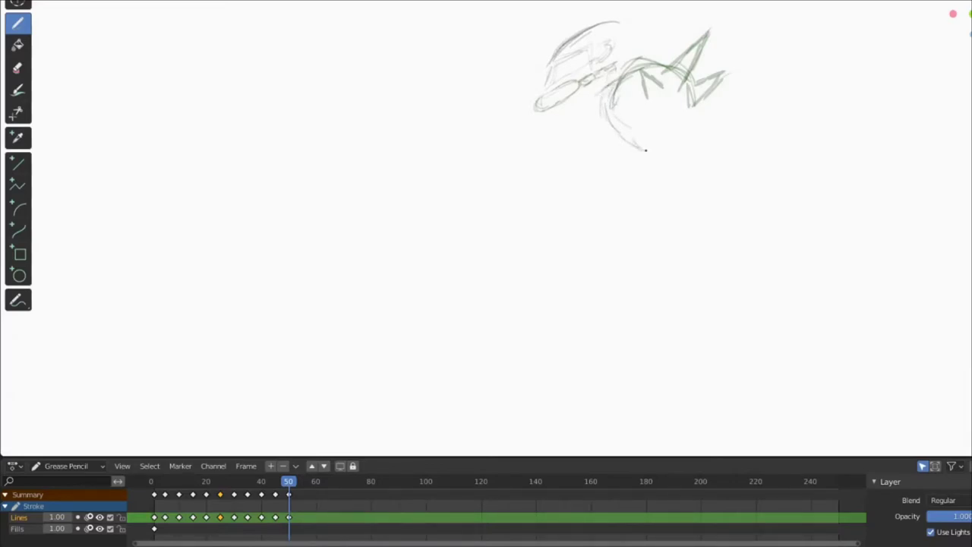
pyautogui.moveTo(645, 150); pyautogui.dragTo(696, 125)
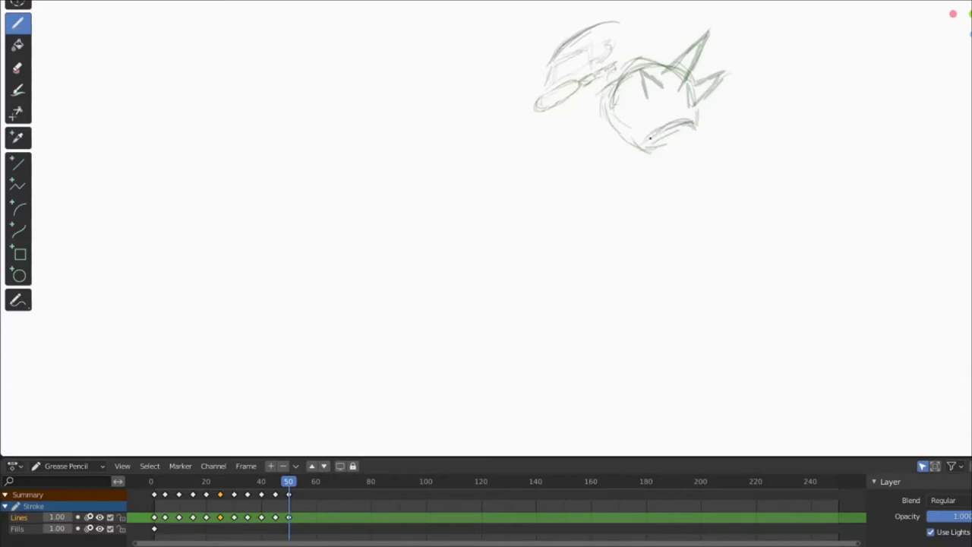
pyautogui.moveTo(648, 140); pyautogui.dragTo(694, 122)
pyautogui.moveTo(624, 81)
pyautogui.mouseDown()
pyautogui.moveTo(618, 114)
pyautogui.moveTo(635, 150)
pyautogui.mouseUp()
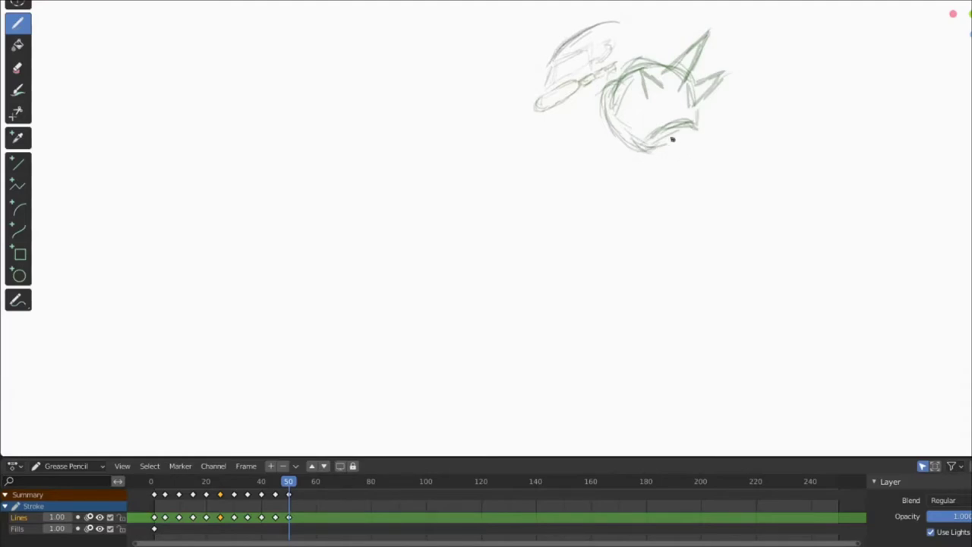
pyautogui.moveTo(687, 132); pyautogui.dragTo(647, 150)
# - Draw the left arm down from the ellipse tip, a junction diagonal, and the torso edge
pyautogui.moveTo(535, 114); pyautogui.dragTo(524, 109)
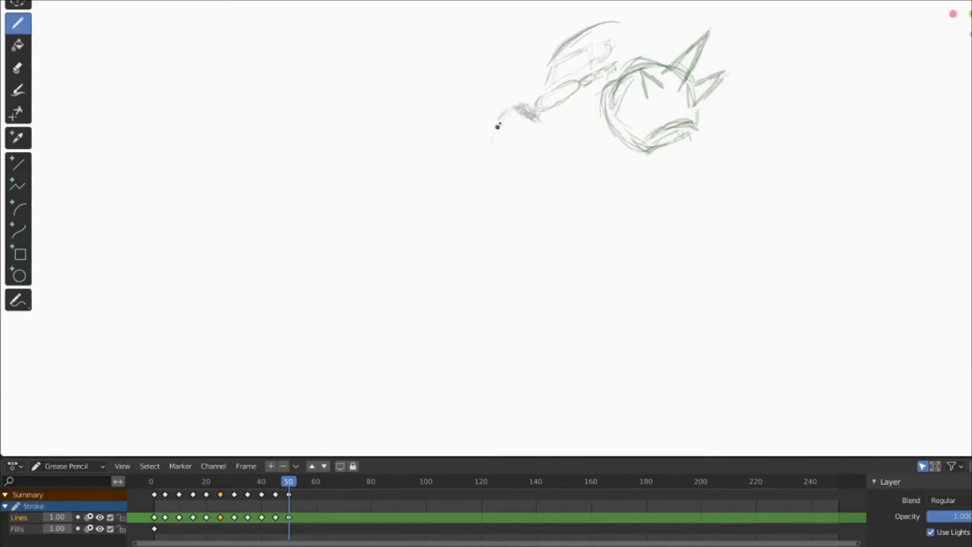
pyautogui.moveTo(497, 126); pyautogui.dragTo(483, 182)
pyautogui.moveTo(499, 147); pyautogui.dragTo(484, 220)
pyautogui.moveTo(509, 114); pyautogui.dragTo(487, 204)
pyautogui.moveTo(506, 137)
pyautogui.mouseDown()
pyautogui.moveTo(479, 257)
pyautogui.moveTo(486, 209)
pyautogui.mouseUp()
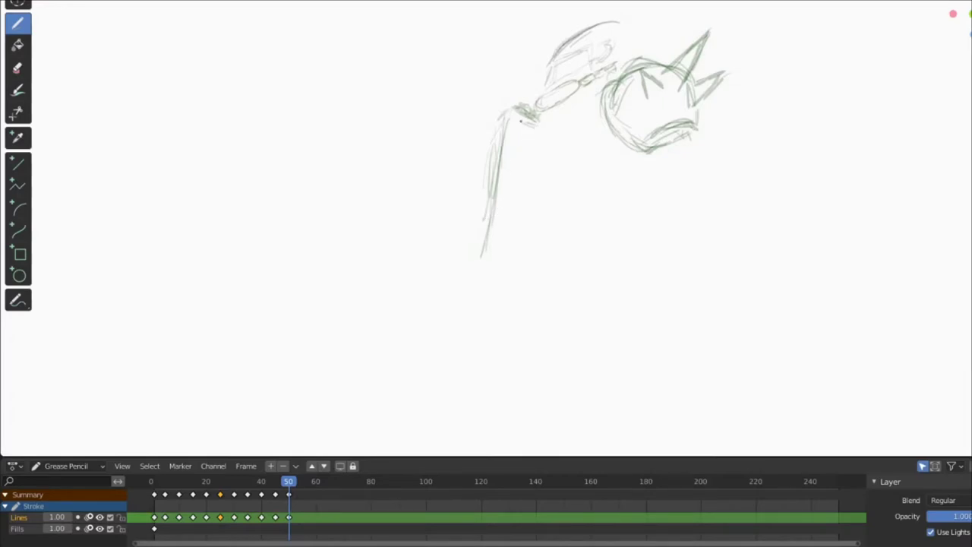
pyautogui.moveTo(524, 120); pyautogui.dragTo(550, 130)
pyautogui.moveTo(553, 119)
pyautogui.mouseDown()
pyautogui.moveTo(529, 145)
pyautogui.moveTo(531, 186)
pyautogui.mouseUp()
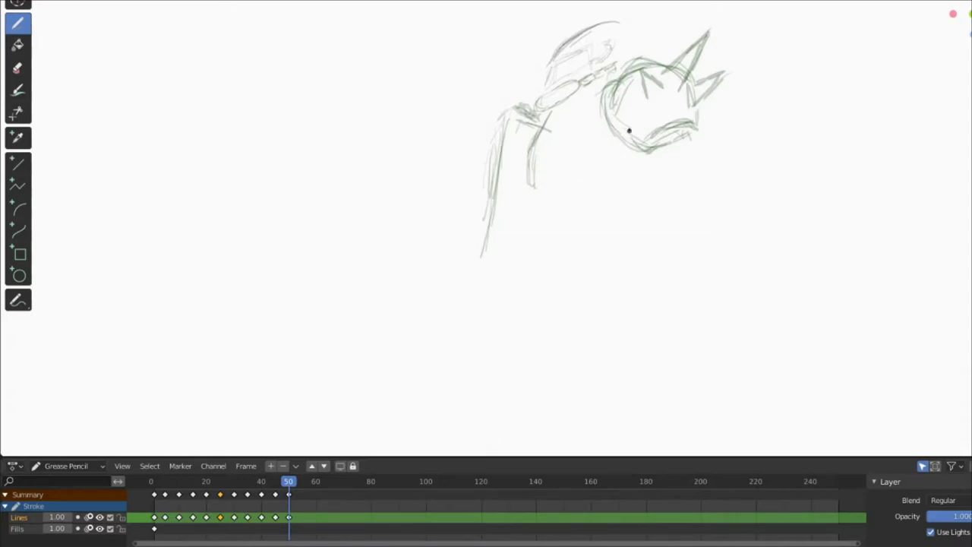
pyautogui.moveTo(605, 94); pyautogui.dragTo(600, 184)
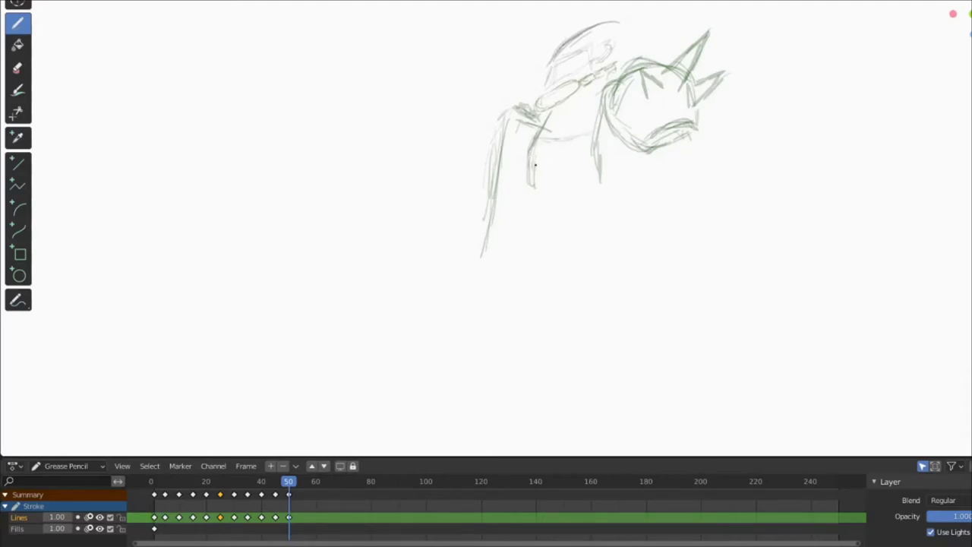
pyautogui.moveTo(539, 162)
pyautogui.mouseDown()
pyautogui.moveTo(593, 164)
pyautogui.moveTo(554, 196)
pyautogui.moveTo(573, 196)
pyautogui.moveTo(552, 218)
pyautogui.mouseUp()
# - Draw vertical torso strokes, a curved elbow joint and the long right forearm
pyautogui.moveTo(600, 184); pyautogui.dragTo(639, 218)
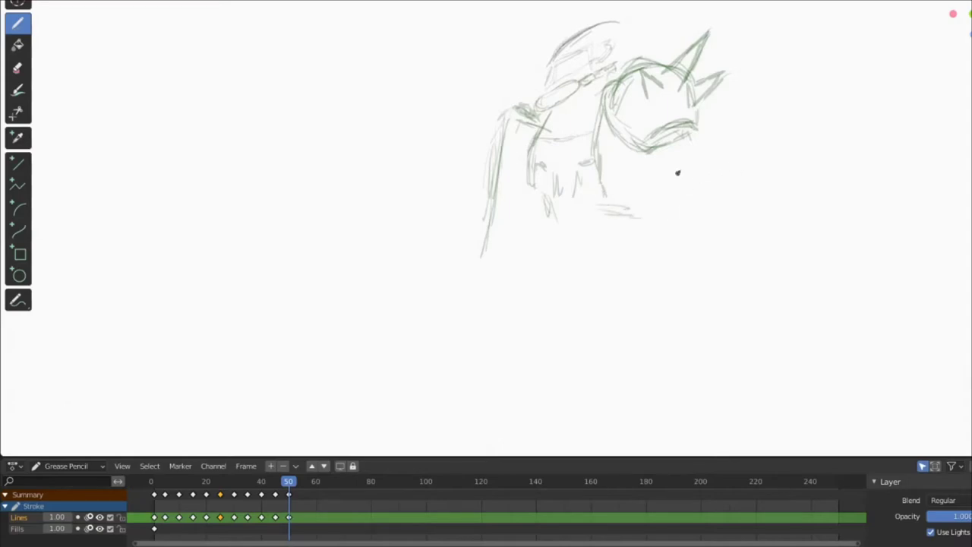
pyautogui.moveTo(647, 149); pyautogui.dragTo(650, 177)
pyautogui.moveTo(658, 149)
pyautogui.mouseDown()
pyautogui.moveTo(664, 181)
pyautogui.moveTo(650, 191)
pyautogui.moveTo(659, 179)
pyautogui.mouseUp()
pyautogui.moveTo(690, 142); pyautogui.dragTo(699, 168)
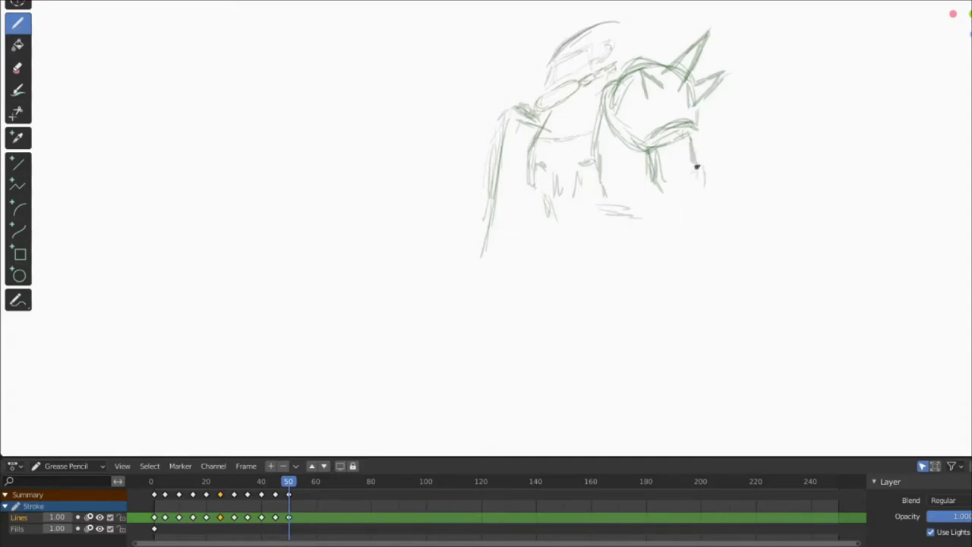
pyautogui.moveTo(693, 175)
pyautogui.mouseDown()
pyautogui.moveTo(697, 199)
pyautogui.moveTo(697, 189)
pyautogui.moveTo(672, 195)
pyautogui.moveTo(687, 176)
pyautogui.moveTo(651, 208)
pyautogui.moveTo(700, 208)
pyautogui.moveTo(681, 265)
pyautogui.mouseUp()
pyautogui.moveTo(691, 233); pyautogui.dragTo(660, 299)
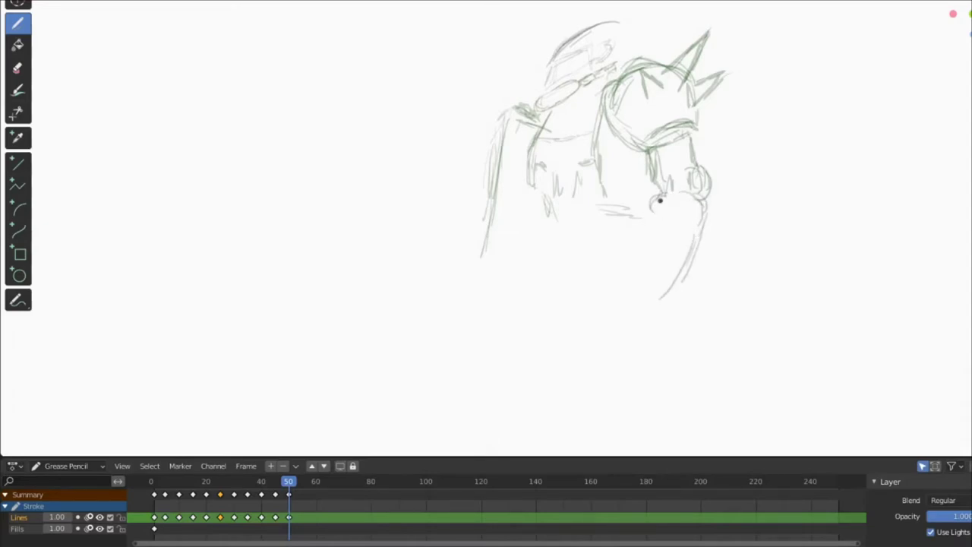
pyautogui.moveTo(658, 205); pyautogui.dragTo(637, 284)
# - Draw lower-left body lines and several slanted skirt plate edges with the skirt's lower edge
pyautogui.moveTo(509, 182); pyautogui.dragTo(515, 242)
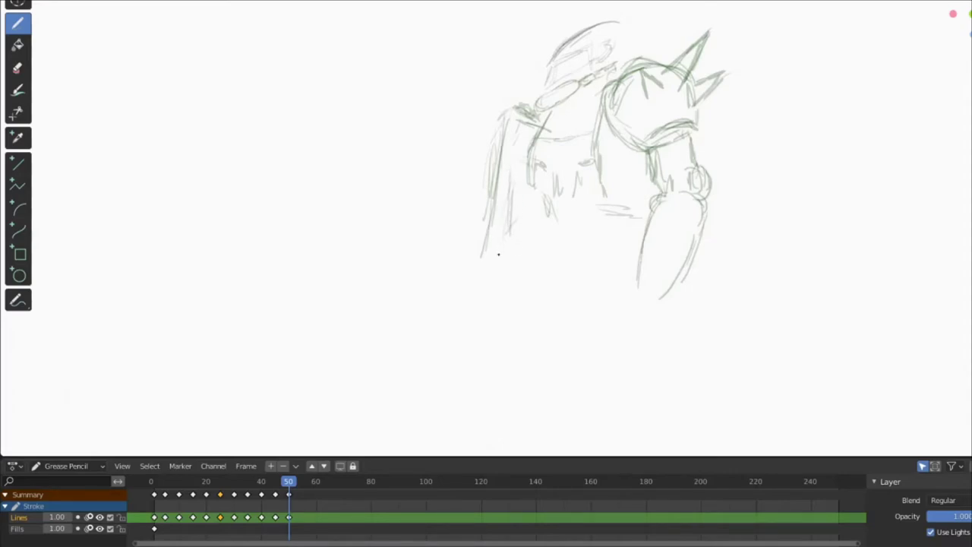
pyautogui.moveTo(513, 221)
pyautogui.mouseDown()
pyautogui.moveTo(481, 276)
pyautogui.moveTo(494, 243)
pyautogui.moveTo(492, 277)
pyautogui.mouseUp()
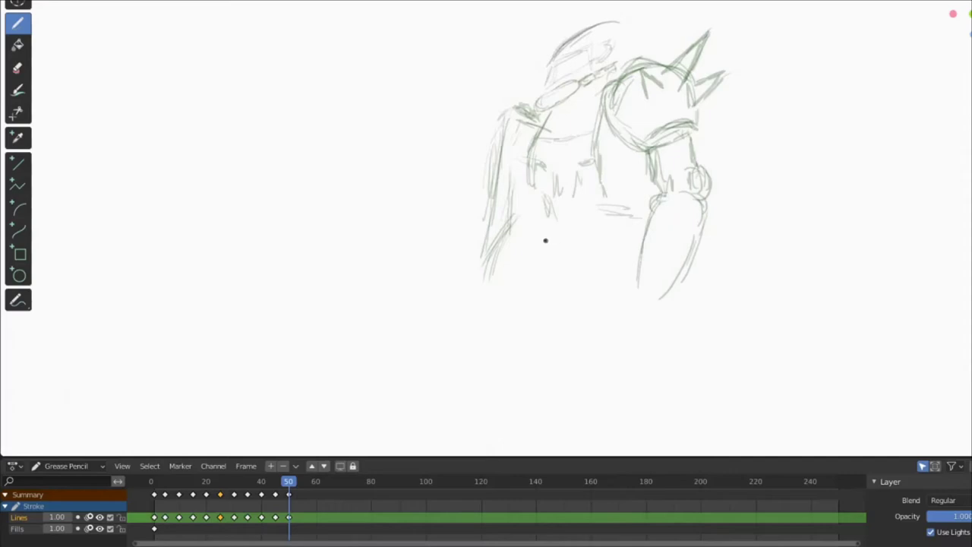
pyautogui.moveTo(539, 226); pyautogui.dragTo(520, 286)
pyautogui.moveTo(534, 228); pyautogui.dragTo(510, 300)
pyautogui.moveTo(573, 222)
pyautogui.mouseDown()
pyautogui.moveTo(548, 247)
pyautogui.moveTo(539, 304)
pyautogui.mouseUp()
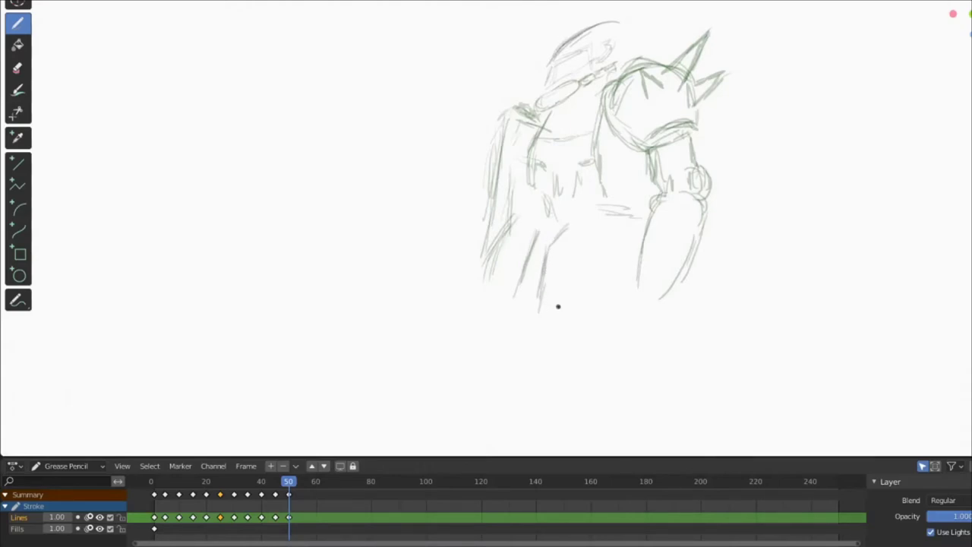
pyautogui.moveTo(542, 304); pyautogui.dragTo(557, 327)
pyautogui.moveTo(585, 226); pyautogui.dragTo(571, 287)
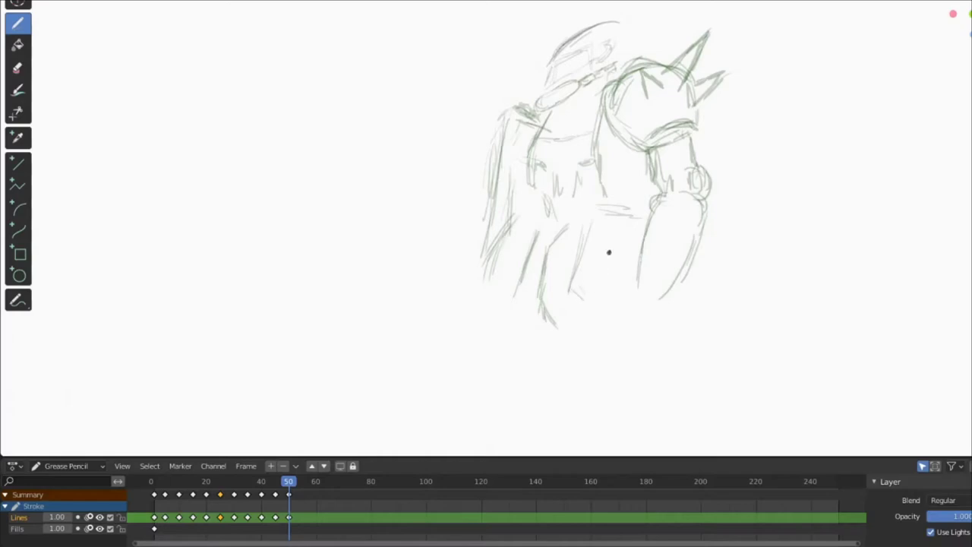
pyautogui.moveTo(616, 234); pyautogui.dragTo(597, 287)
pyautogui.moveTo(594, 324); pyautogui.dragTo(630, 310)
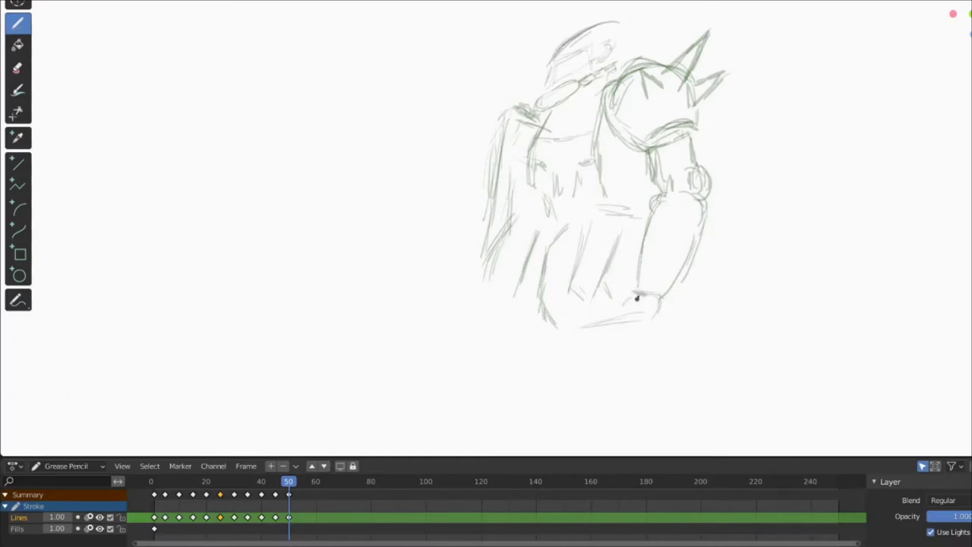
# - Sketch the right fist, the rounded left hand, torso hatching and a long line below
pyautogui.moveTo(631, 304); pyautogui.dragTo(639, 325)
pyautogui.moveTo(634, 317)
pyautogui.mouseDown()
pyautogui.moveTo(629, 324)
pyautogui.moveTo(632, 300)
pyautogui.mouseUp()
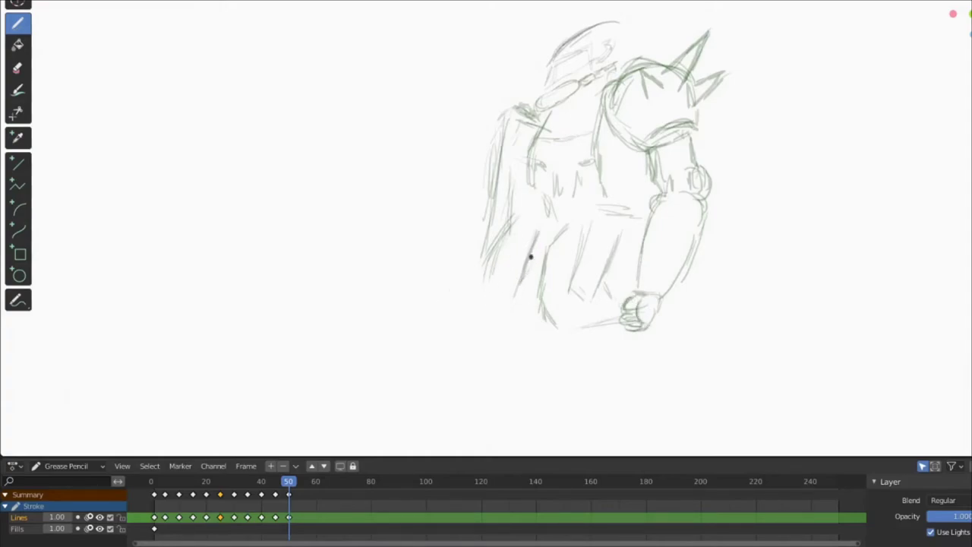
pyautogui.moveTo(536, 244); pyautogui.dragTo(500, 300)
pyautogui.moveTo(486, 293); pyautogui.dragTo(467, 303)
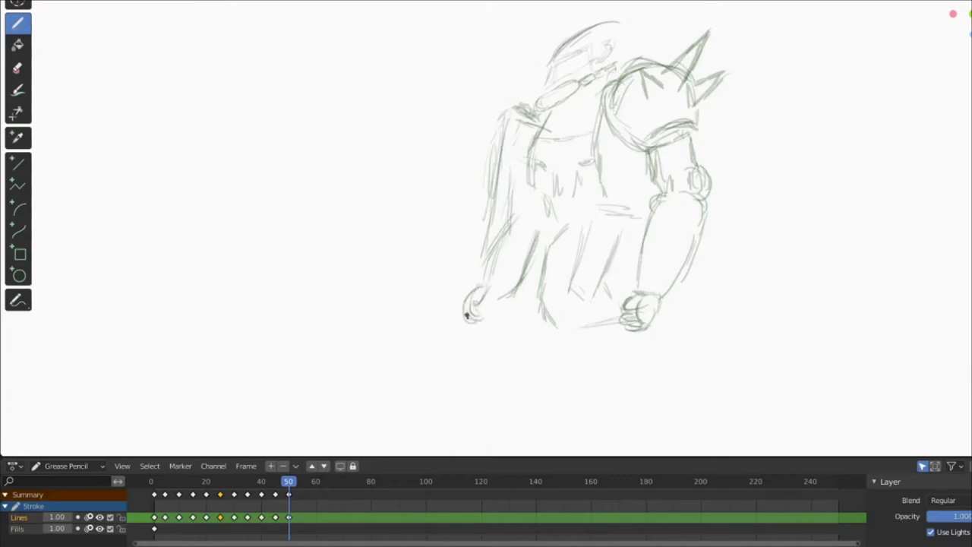
pyautogui.moveTo(466, 311); pyautogui.dragTo(484, 328)
pyautogui.moveTo(504, 326); pyautogui.dragTo(487, 405)
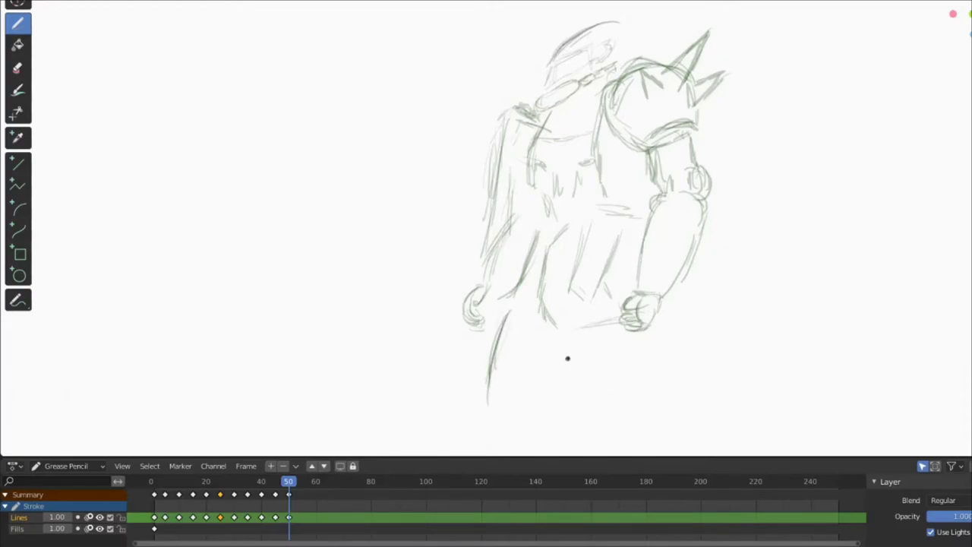
# - Draw the right leg from the hip down toward the foot
pyautogui.moveTo(571, 355); pyautogui.dragTo(549, 401)
pyautogui.moveTo(579, 339); pyautogui.dragTo(577, 401)
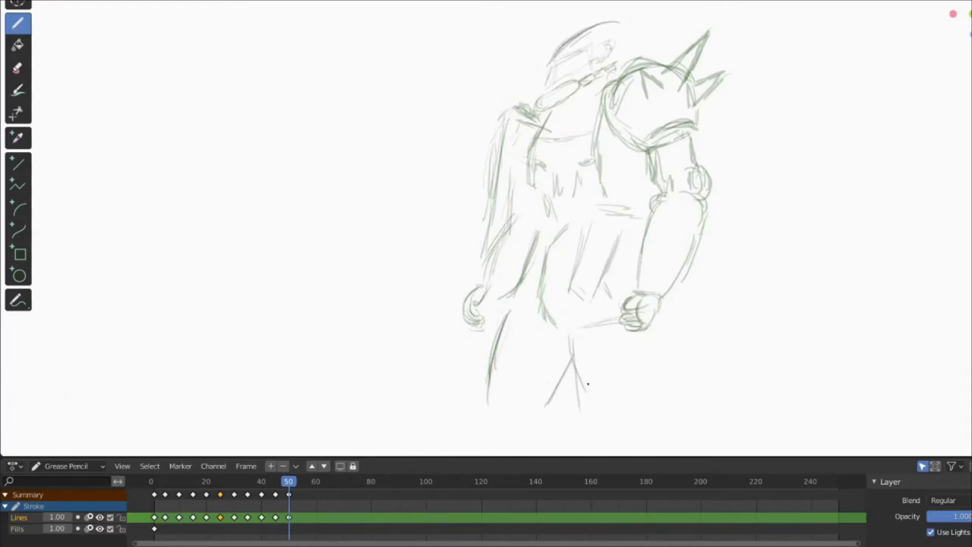
pyautogui.moveTo(568, 322); pyautogui.dragTo(578, 398)
pyautogui.moveTo(636, 326); pyautogui.dragTo(650, 393)
pyautogui.moveTo(570, 395)
pyautogui.mouseDown()
pyautogui.moveTo(571, 440)
pyautogui.moveTo(568, 416)
pyautogui.moveTo(583, 456)
pyautogui.moveTo(577, 404)
pyautogui.moveTo(609, 439)
pyautogui.moveTo(640, 425)
pyautogui.moveTo(636, 448)
pyautogui.moveTo(641, 434)
pyautogui.mouseUp()
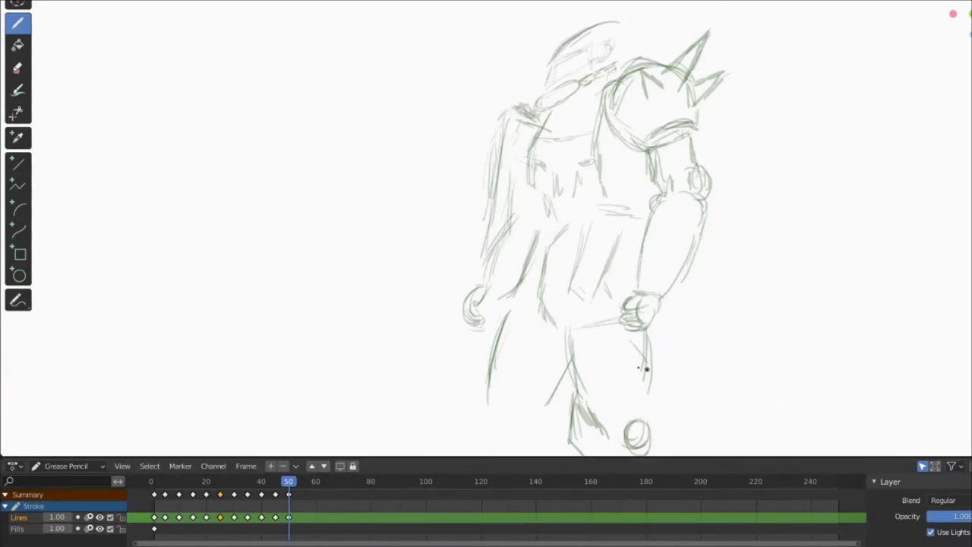
# - Outline and hatch the leg's right side, add a knee oval, left foot and dark stroke
pyautogui.moveTo(612, 349)
pyautogui.mouseDown()
pyautogui.moveTo(643, 371)
pyautogui.moveTo(671, 417)
pyautogui.mouseUp()
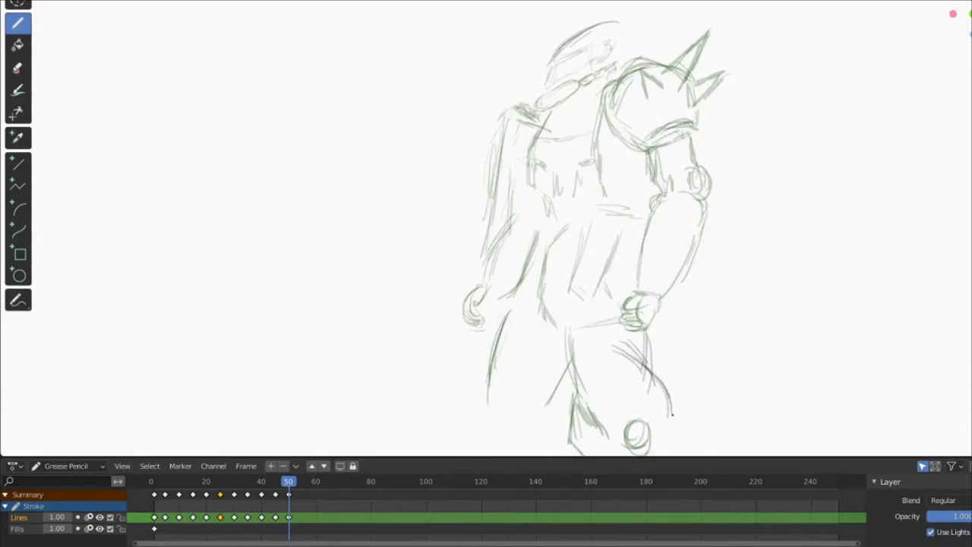
pyautogui.moveTo(643, 355)
pyautogui.mouseDown()
pyautogui.moveTo(674, 430)
pyautogui.moveTo(659, 452)
pyautogui.mouseUp()
pyautogui.moveTo(664, 399); pyautogui.dragTo(670, 455)
pyautogui.moveTo(667, 419); pyautogui.dragTo(675, 456)
pyautogui.moveTo(620, 350)
pyautogui.mouseDown()
pyautogui.moveTo(646, 368)
pyautogui.moveTo(628, 355)
pyautogui.moveTo(672, 418)
pyautogui.moveTo(668, 454)
pyautogui.mouseUp()
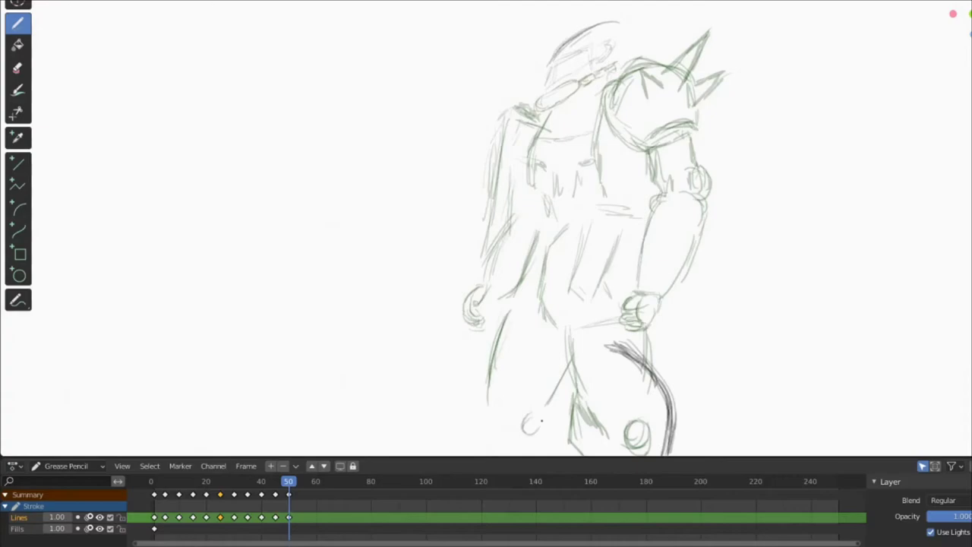
pyautogui.moveTo(530, 412); pyautogui.dragTo(532, 414)
pyautogui.moveTo(472, 433)
pyautogui.mouseDown()
pyautogui.moveTo(481, 415)
pyautogui.moveTo(467, 454)
pyautogui.mouseUp()
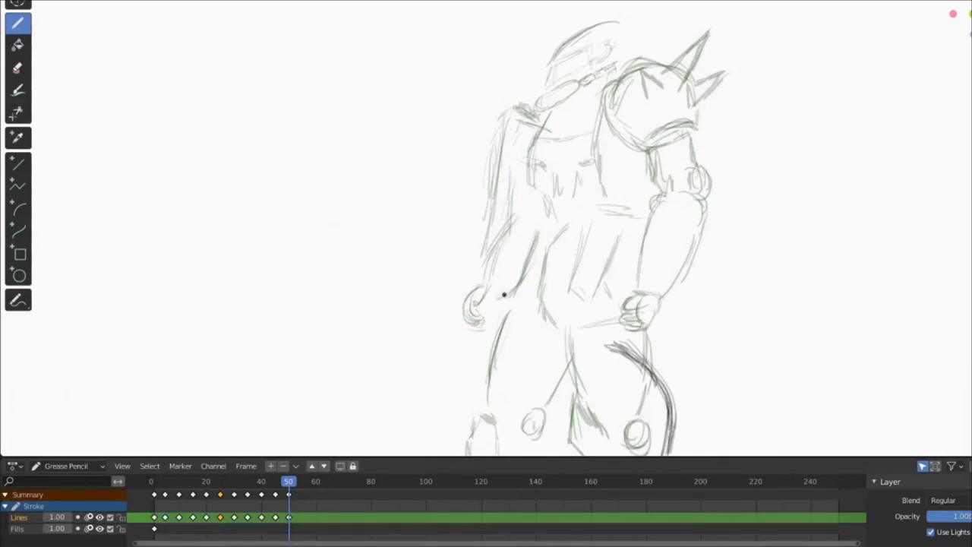
pyautogui.moveTo(498, 301); pyautogui.dragTo(524, 321)
# - Ink a dark belt across the waist with a buckle, link loops and darkened ends
pyautogui.moveTo(596, 210)
pyautogui.mouseDown()
pyautogui.moveTo(555, 225)
pyautogui.moveTo(567, 222)
pyautogui.mouseUp()
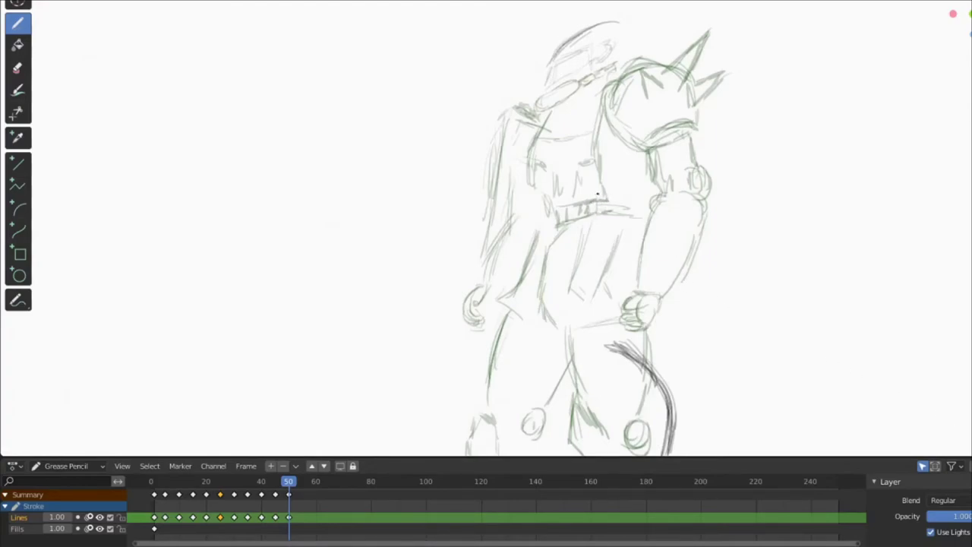
pyautogui.moveTo(598, 194)
pyautogui.mouseDown()
pyautogui.moveTo(611, 200)
pyautogui.moveTo(595, 212)
pyautogui.mouseUp()
pyautogui.moveTo(554, 214)
pyautogui.mouseDown()
pyautogui.moveTo(589, 204)
pyautogui.moveTo(582, 215)
pyautogui.moveTo(570, 211)
pyautogui.mouseUp()
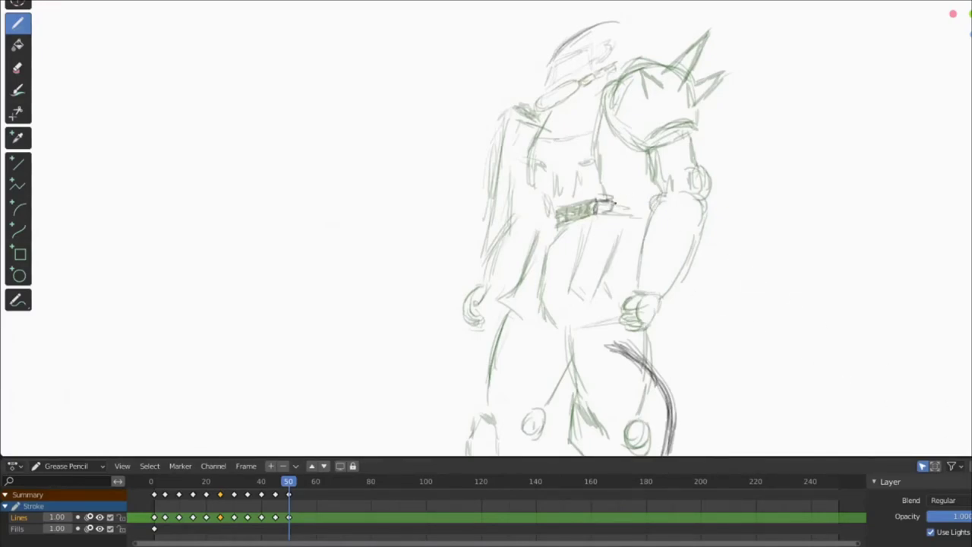
pyautogui.moveTo(614, 203)
pyautogui.mouseDown()
pyautogui.moveTo(629, 205)
pyautogui.moveTo(620, 210)
pyautogui.moveTo(630, 218)
pyautogui.moveTo(648, 203)
pyautogui.moveTo(651, 218)
pyautogui.mouseUp()
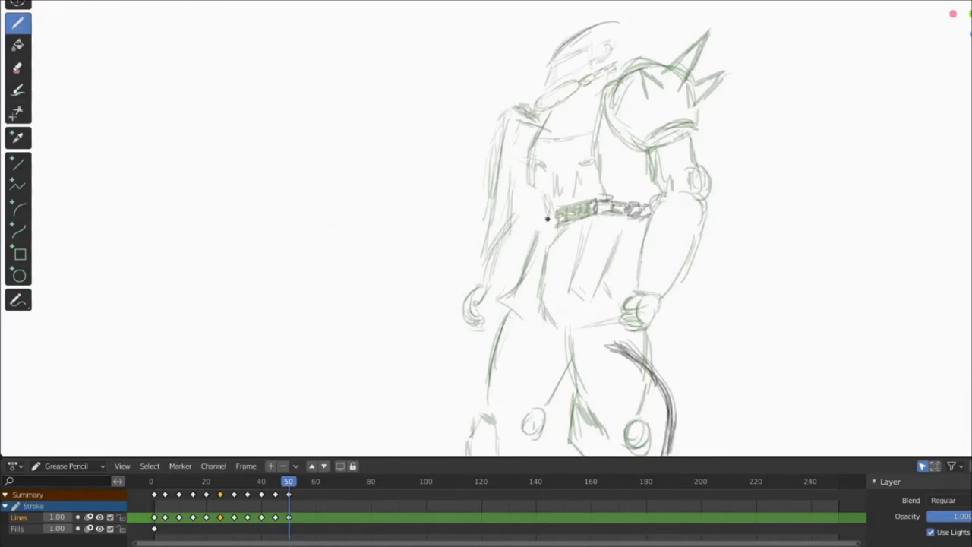
pyautogui.moveTo(556, 213); pyautogui.dragTo(544, 217)
pyautogui.moveTo(545, 222)
pyautogui.mouseDown()
pyautogui.moveTo(531, 231)
pyautogui.moveTo(600, 205)
pyautogui.moveTo(623, 216)
pyautogui.moveTo(640, 210)
pyautogui.moveTo(641, 218)
pyautogui.mouseUp()
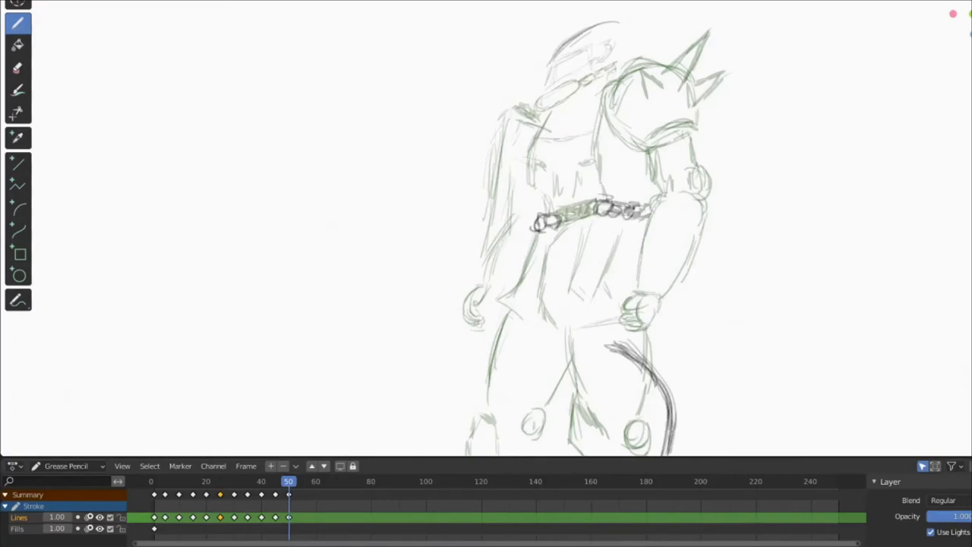
pyautogui.moveTo(606, 216)
pyautogui.mouseDown()
pyautogui.moveTo(619, 217)
pyautogui.moveTo(626, 204)
pyautogui.mouseUp()
pyautogui.moveTo(546, 214); pyautogui.dragTo(535, 234)
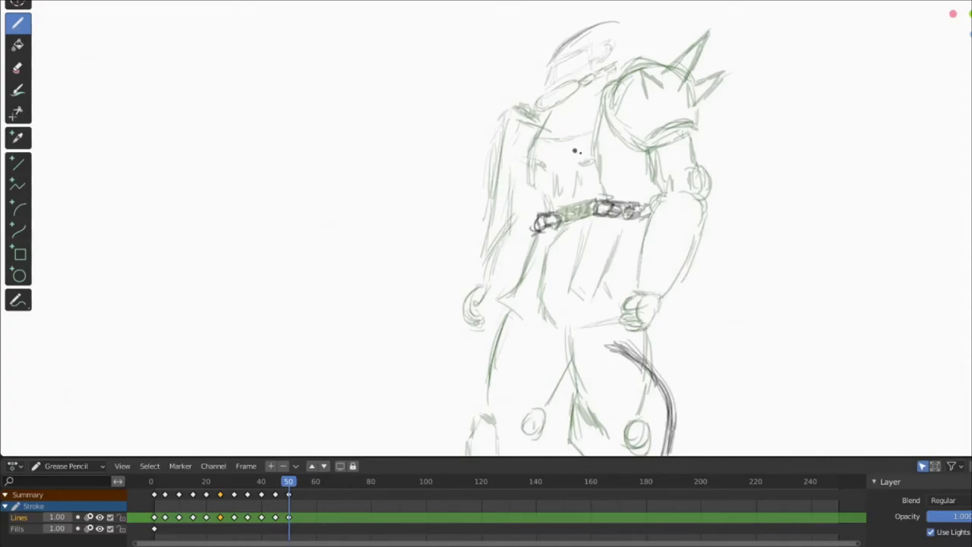
# - Add dark chest strokes: a right-edge line and a horizontal panel line
pyautogui.moveTo(550, 116)
pyautogui.mouseDown()
pyautogui.moveTo(529, 150)
pyautogui.moveTo(538, 210)
pyautogui.mouseUp()
pyautogui.moveTo(605, 90); pyautogui.dragTo(607, 201)
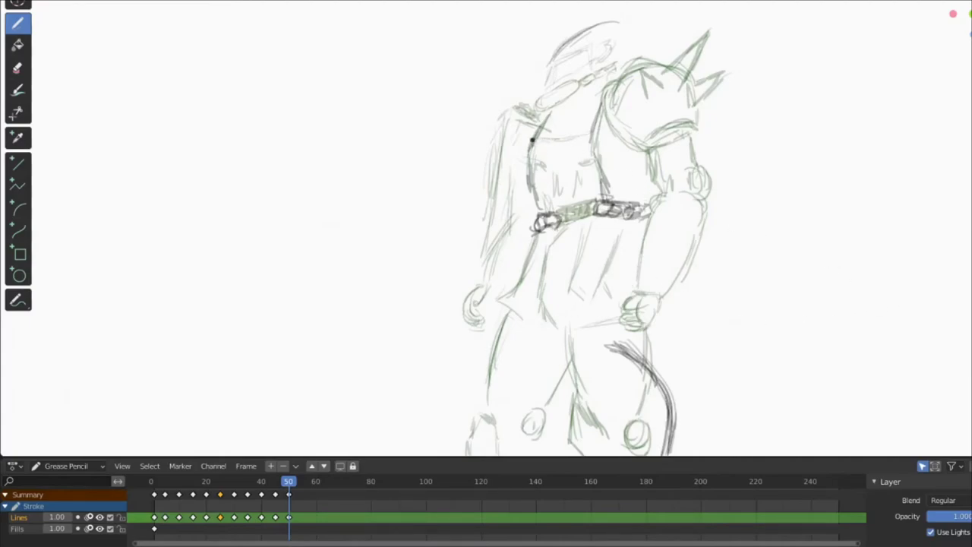
pyautogui.moveTo(550, 142); pyautogui.dragTo(599, 143)
pyautogui.moveTo(530, 170)
pyautogui.mouseDown()
pyautogui.moveTo(556, 179)
pyautogui.moveTo(552, 200)
pyautogui.moveTo(575, 205)
pyautogui.moveTo(554, 205)
pyautogui.mouseUp()
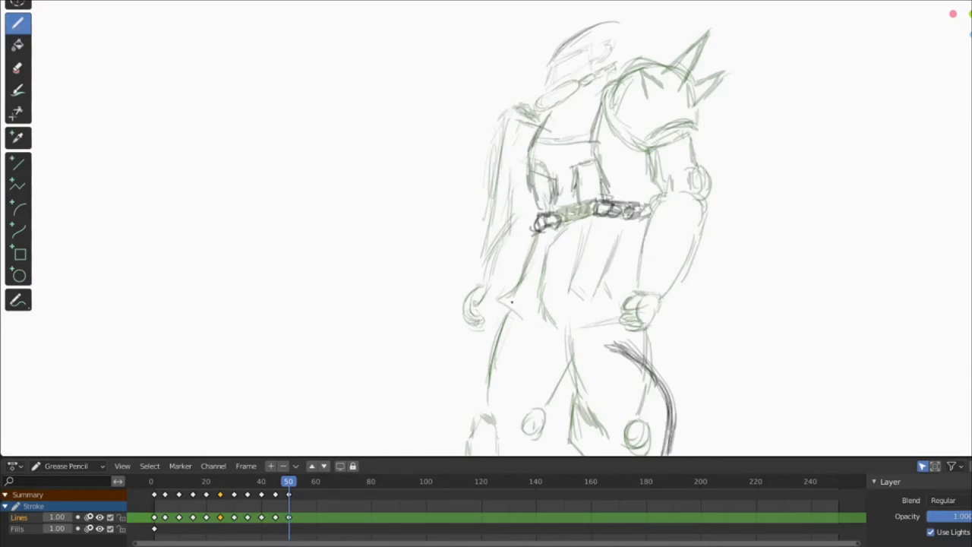
# - Outline the left hip armor and sketch the zigzag skirt hem below the belt
pyautogui.moveTo(524, 231)
pyautogui.mouseDown()
pyautogui.moveTo(507, 312)
pyautogui.moveTo(509, 302)
pyautogui.mouseUp()
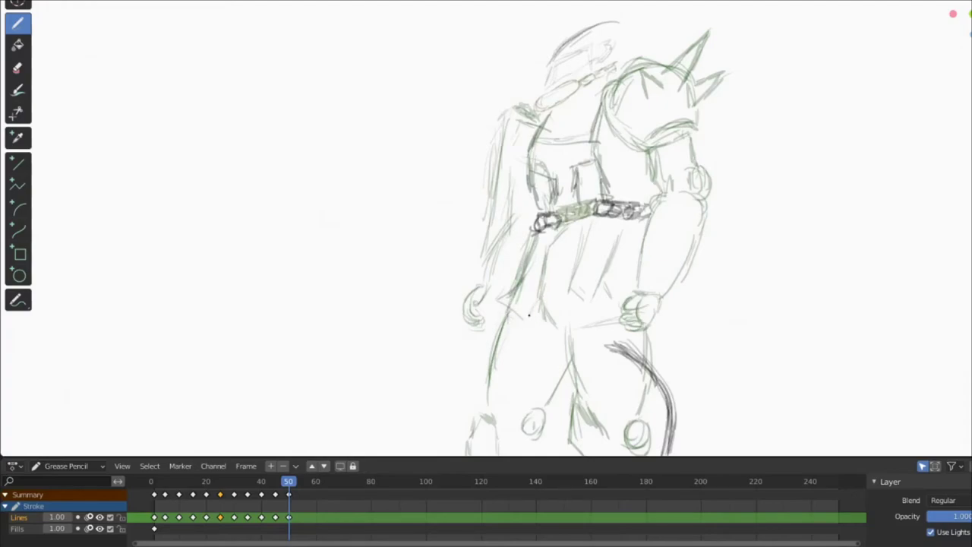
pyautogui.moveTo(542, 272); pyautogui.dragTo(539, 293)
pyautogui.moveTo(566, 298)
pyautogui.mouseDown()
pyautogui.moveTo(559, 319)
pyautogui.moveTo(584, 311)
pyautogui.mouseUp()
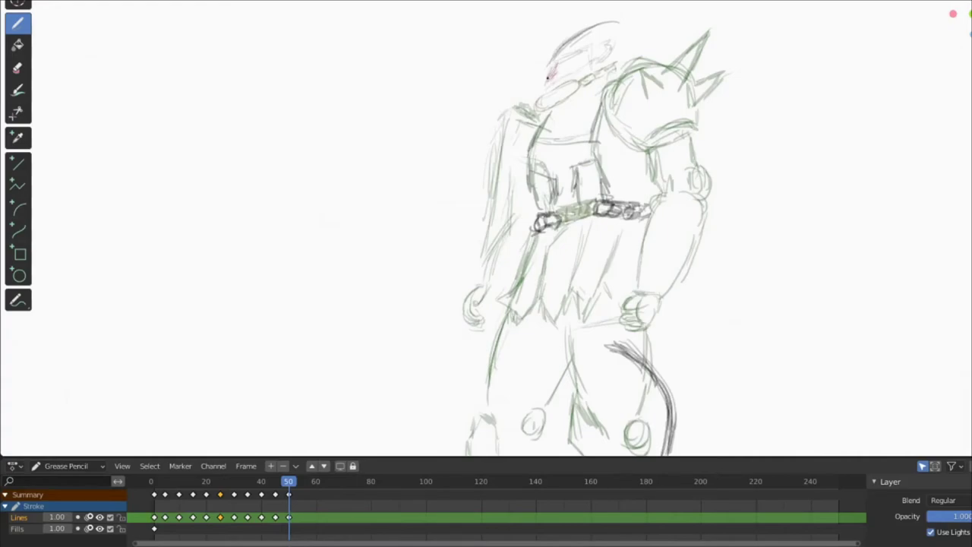
# - Redraw the red mono-eye on the head after undoing a first attempt, then refine around it
pyautogui.moveTo(551, 74); pyautogui.dragTo(555, 76)
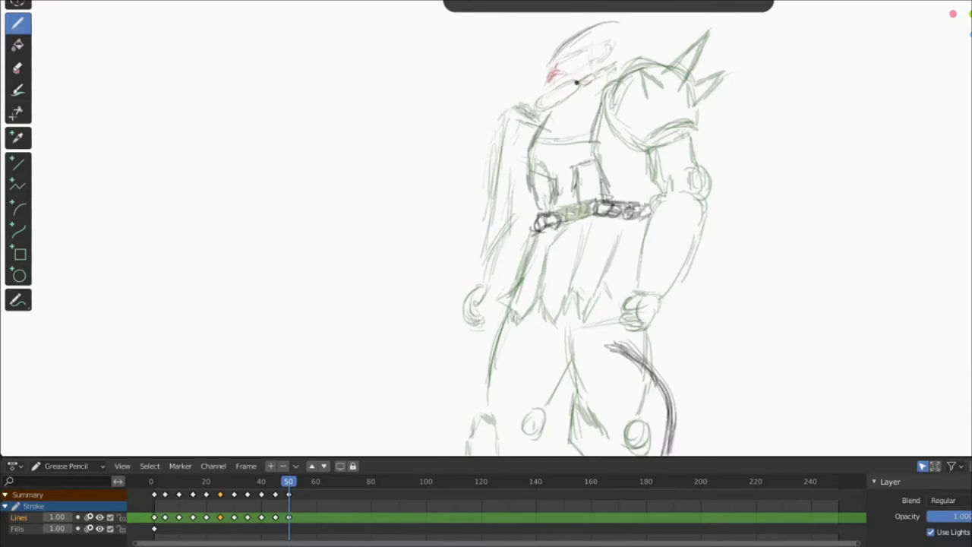
pyautogui.hotkey('ctrl', 'z')
pyautogui.hotkey('ctrl', 'z')
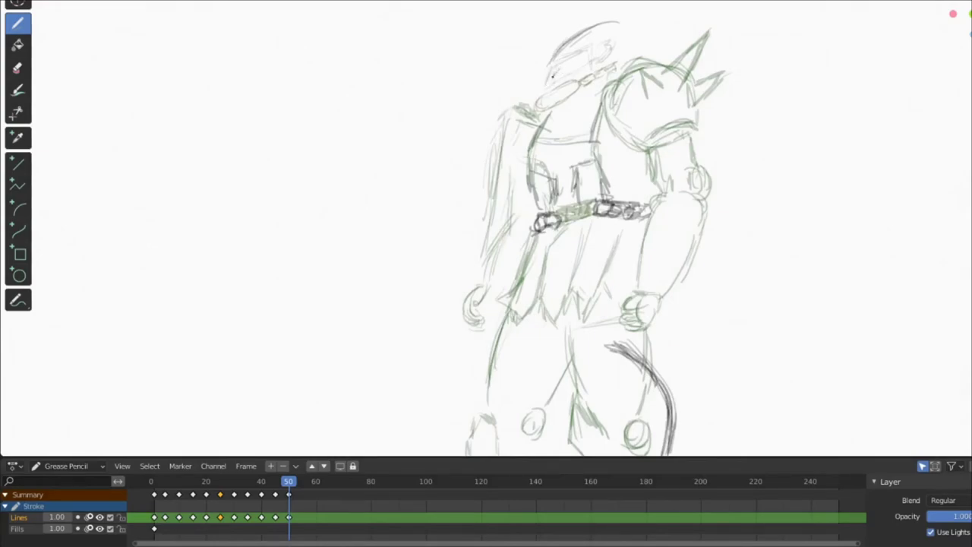
pyautogui.moveTo(554, 75); pyautogui.dragTo(561, 67)
pyautogui.moveTo(600, 51); pyautogui.dragTo(600, 45)
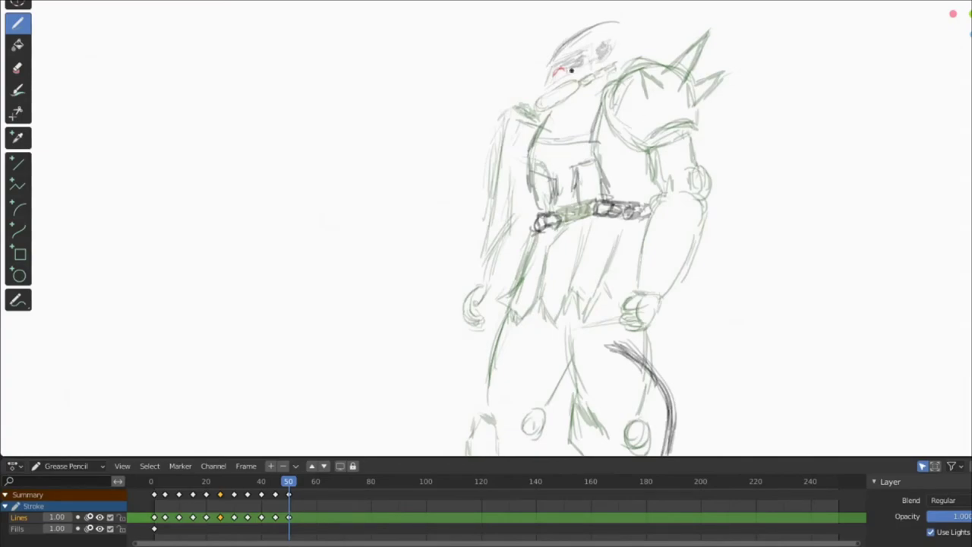
pyautogui.moveTo(566, 65); pyautogui.dragTo(546, 74)
# - Stroke a faint line down the figure's left side near the hand
pyautogui.moveTo(526, 240); pyautogui.dragTo(492, 301)
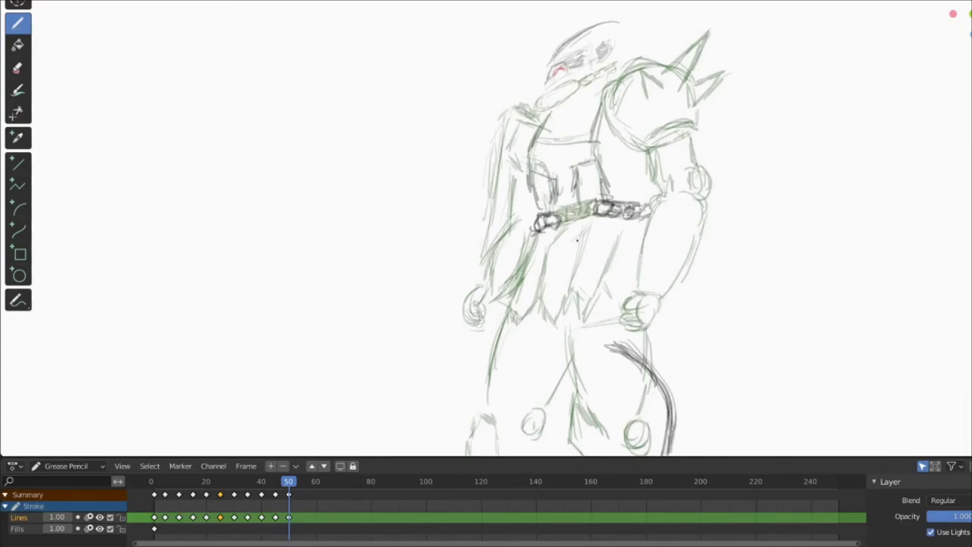
# - Sketch the front skirt plate's upper strokes and curving edge below the belt
pyautogui.moveTo(585, 232); pyautogui.dragTo(573, 266)
pyautogui.moveTo(592, 230); pyautogui.dragTo(641, 248)
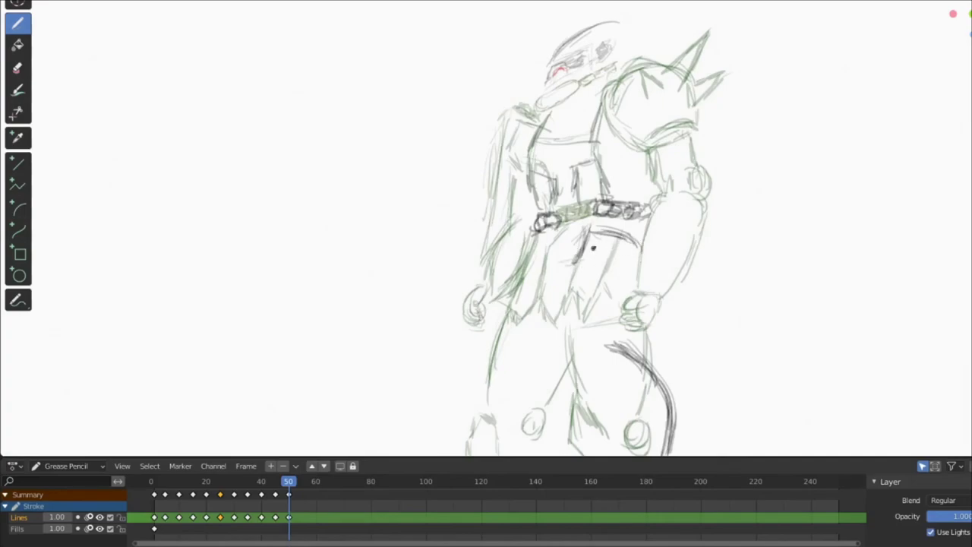
pyautogui.moveTo(585, 233); pyautogui.dragTo(560, 264)
pyautogui.moveTo(579, 268)
pyautogui.mouseDown()
pyautogui.moveTo(600, 278)
pyautogui.moveTo(566, 270)
pyautogui.moveTo(628, 290)
pyautogui.mouseUp()
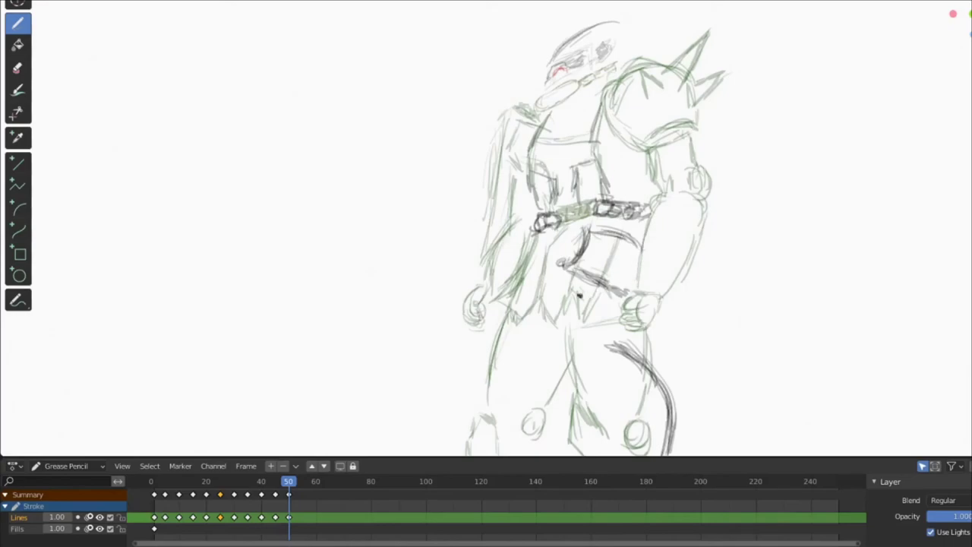
# - Darken the skirt plate's edges and add dark strokes beside the right hand and atop the head
pyautogui.moveTo(559, 260)
pyautogui.mouseDown()
pyautogui.moveTo(589, 283)
pyautogui.moveTo(627, 291)
pyautogui.mouseUp()
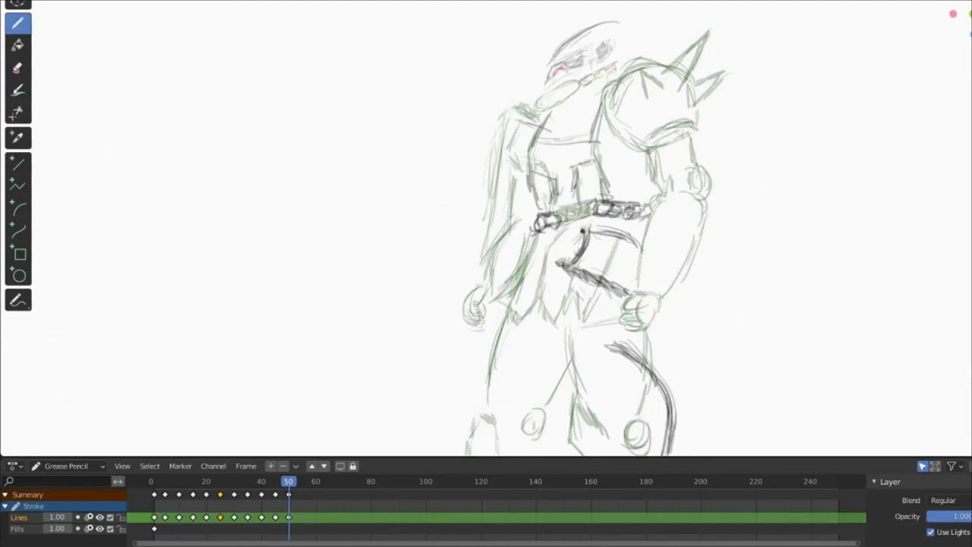
pyautogui.moveTo(585, 229)
pyautogui.mouseDown()
pyautogui.moveTo(571, 258)
pyautogui.moveTo(619, 238)
pyautogui.moveTo(644, 247)
pyautogui.mouseUp()
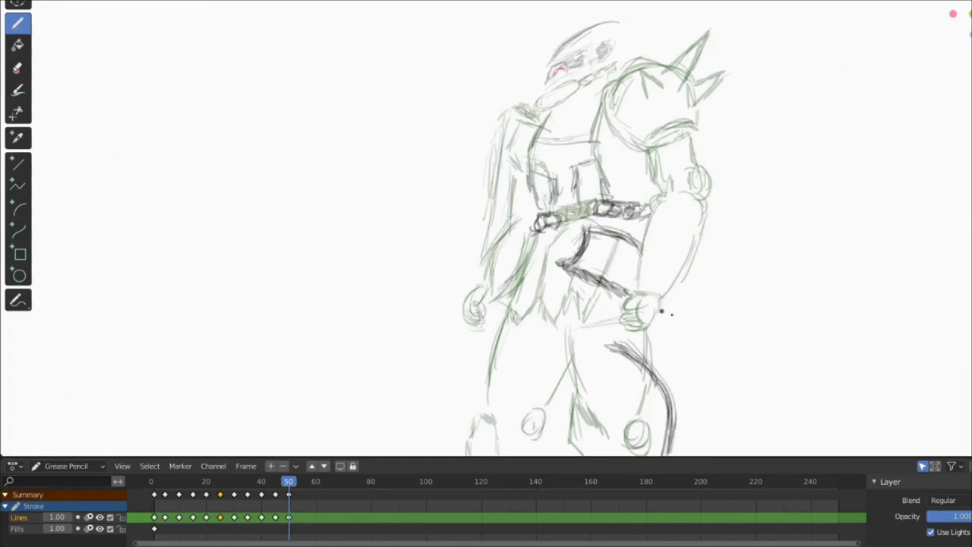
pyautogui.moveTo(673, 309); pyautogui.dragTo(744, 354)
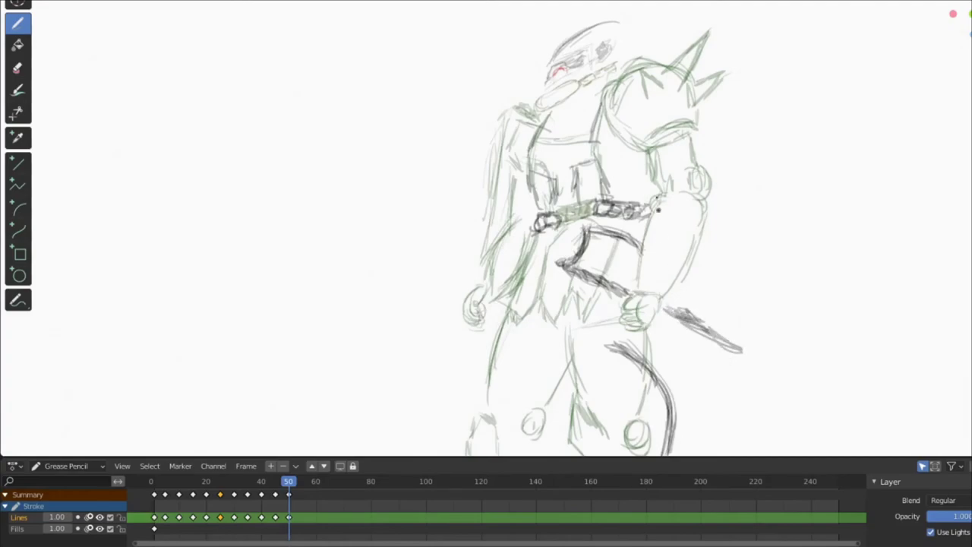
pyautogui.moveTo(586, 38); pyautogui.dragTo(612, 32)
# - Redraw the top of the head and add a line on the spiked shoulder armor
pyautogui.click(18, 68)
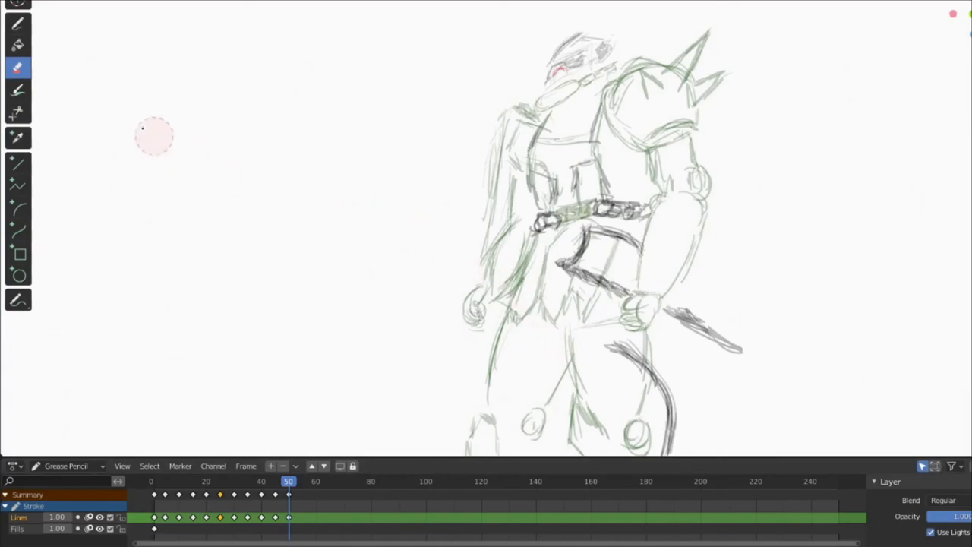
pyautogui.click(18, 25)
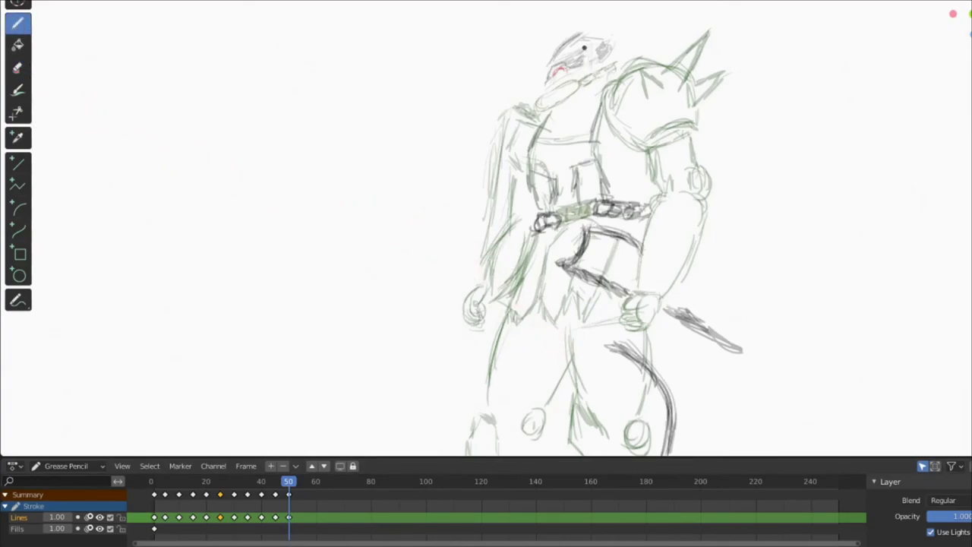
pyautogui.moveTo(584, 47); pyautogui.dragTo(584, 38)
pyautogui.moveTo(671, 68); pyautogui.dragTo(686, 83)
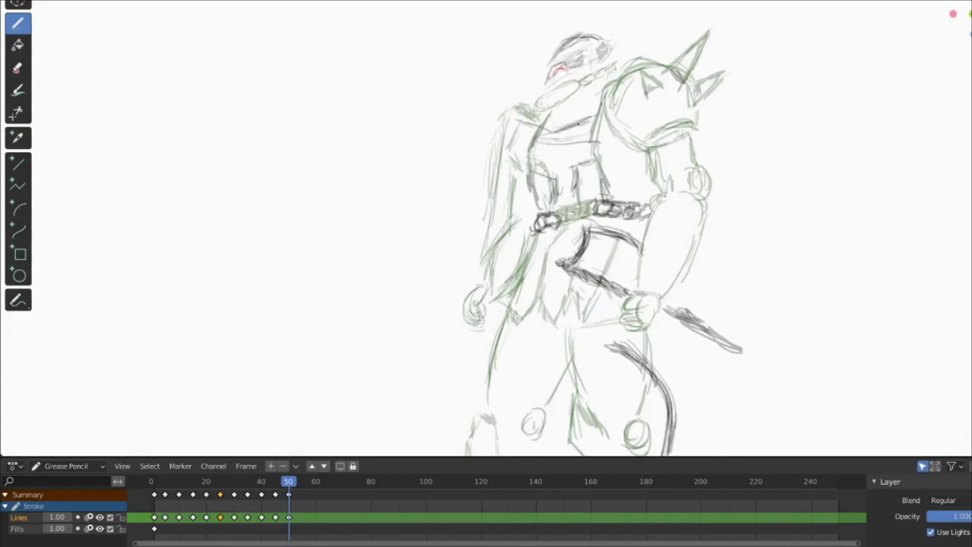
# - Erase the old interior chest lines, then return to the Draw tool
pyautogui.click(18, 67)
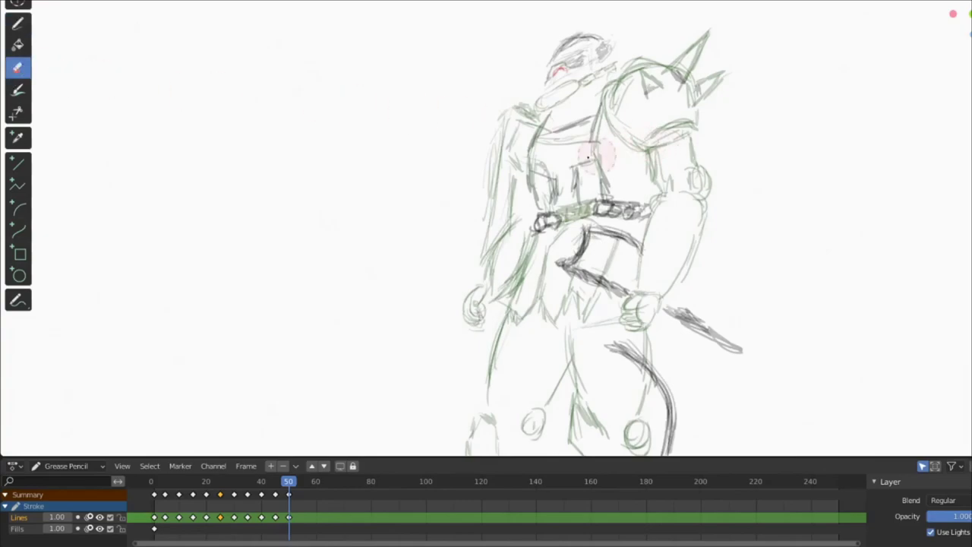
pyautogui.moveTo(618, 158)
pyautogui.mouseDown()
pyautogui.moveTo(568, 120)
pyautogui.moveTo(588, 193)
pyautogui.moveTo(565, 147)
pyautogui.moveTo(554, 167)
pyautogui.moveTo(569, 157)
pyautogui.moveTo(560, 150)
pyautogui.moveTo(575, 124)
pyautogui.moveTo(552, 124)
pyautogui.mouseUp()
pyautogui.click(23, 25)
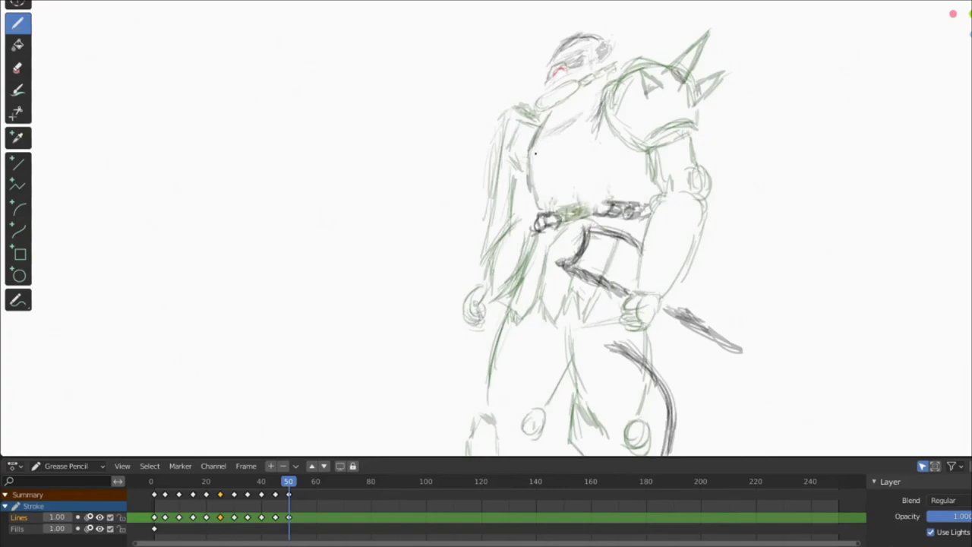
# - Redraw the chest's upper edge and add vertical panel lines, then switch to Erase
pyautogui.moveTo(535, 153); pyautogui.dragTo(553, 130)
pyautogui.moveTo(532, 136); pyautogui.dragTo(584, 131)
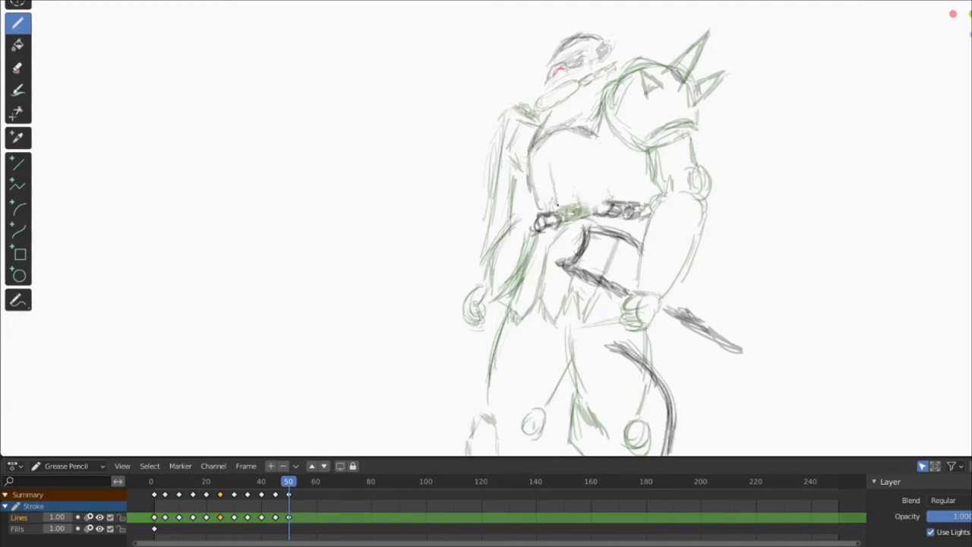
pyautogui.moveTo(569, 164)
pyautogui.mouseDown()
pyautogui.moveTo(568, 189)
pyautogui.moveTo(577, 190)
pyautogui.mouseUp()
pyautogui.moveTo(599, 134); pyautogui.dragTo(600, 187)
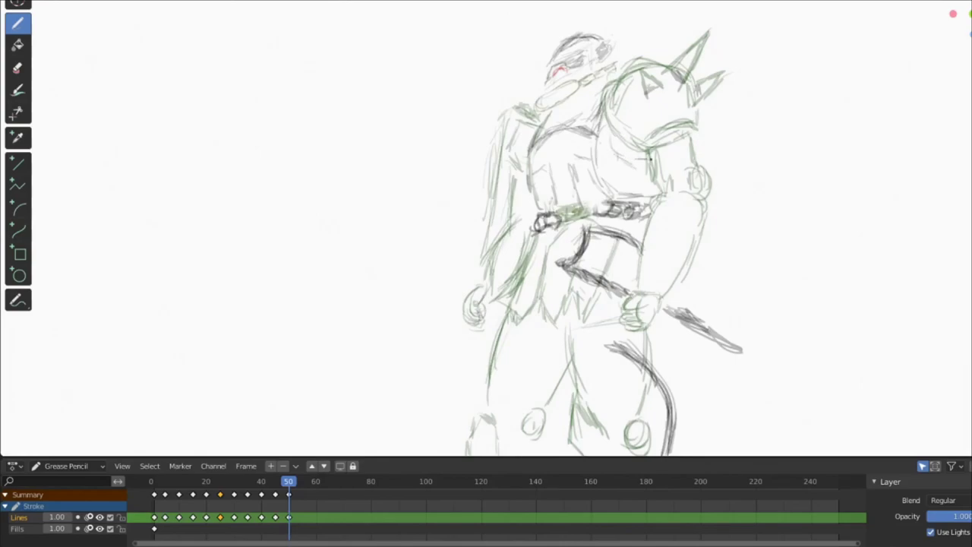
pyautogui.moveTo(650, 158); pyautogui.dragTo(651, 164)
pyautogui.click(16, 68)
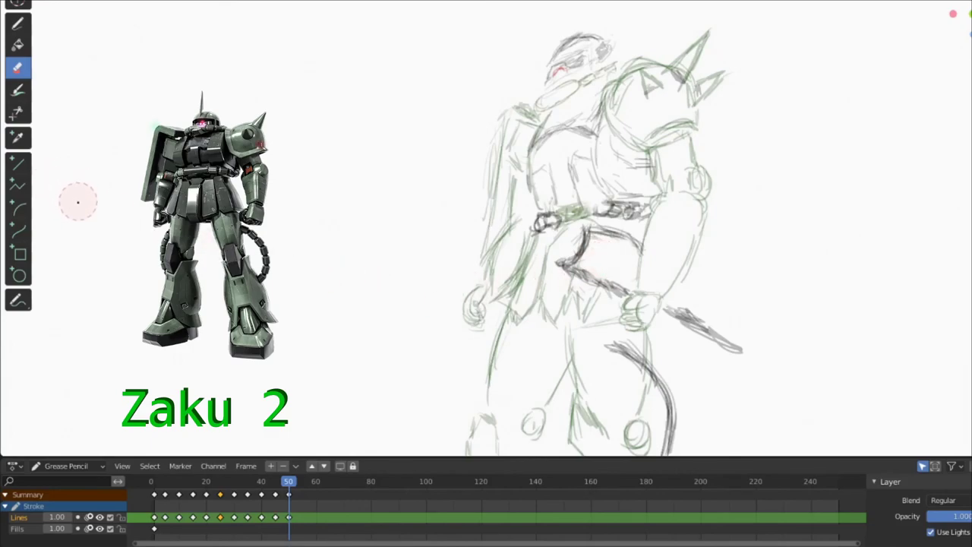
pyautogui.click(18, 23)
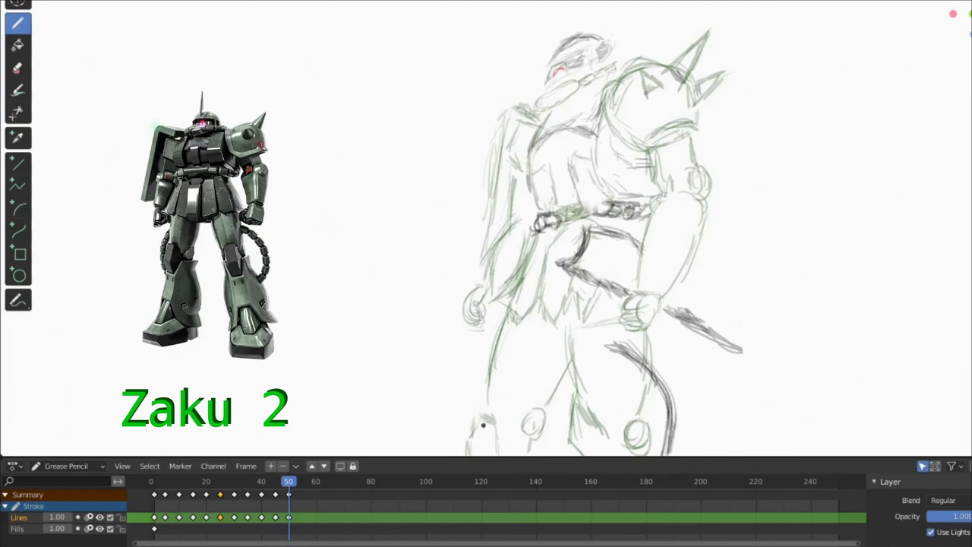
pyautogui.click(281, 492)
pyautogui.moveTo(281, 492); pyautogui.dragTo(288, 494)
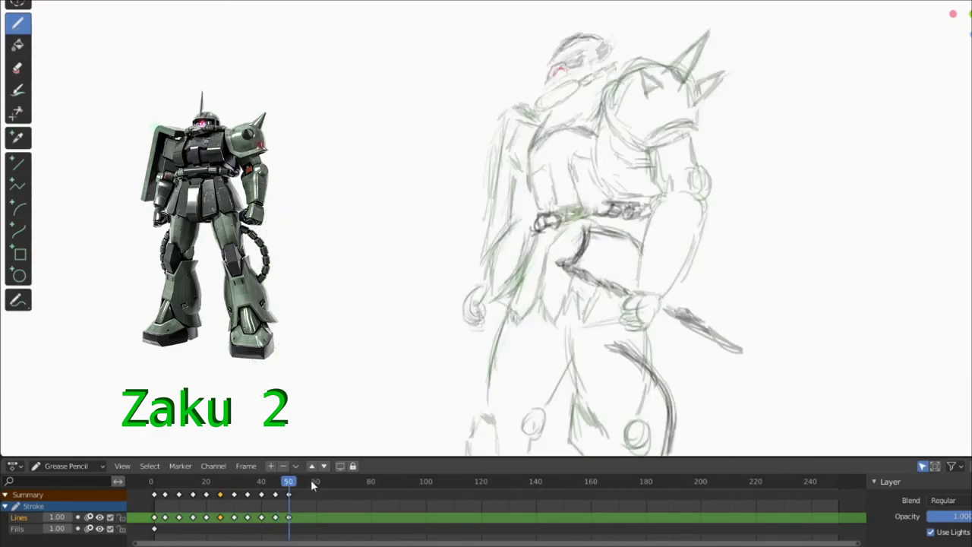